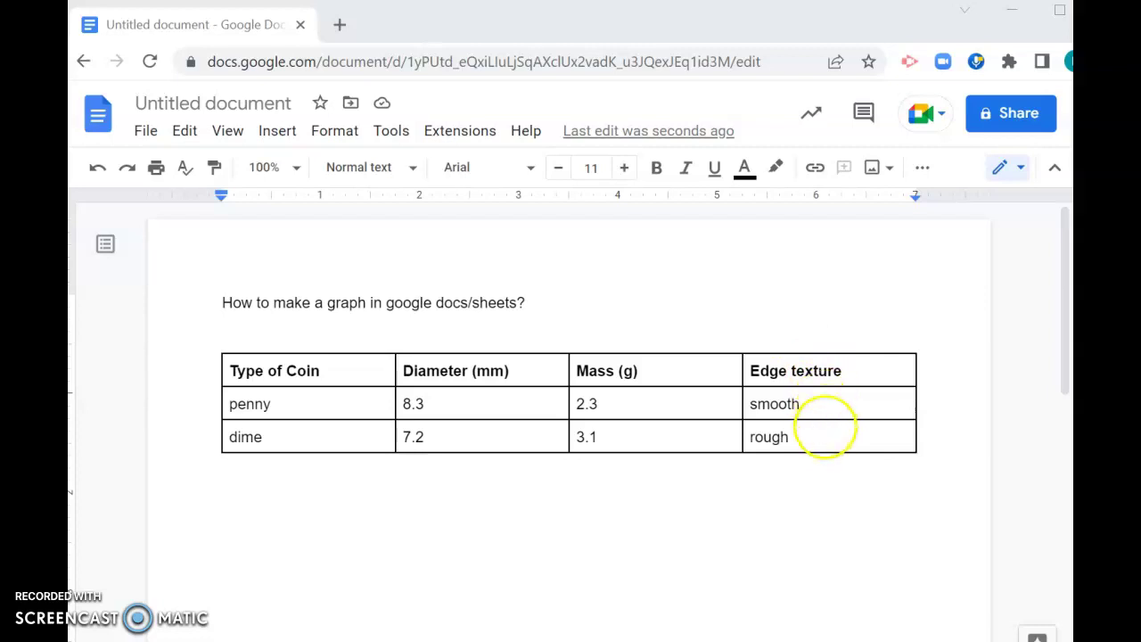
- Copy the entire coin table, including its header row, from the document
{"action": "left_click_drag", "start_coordinate": [810, 441], "coordinate": [299, 377]}
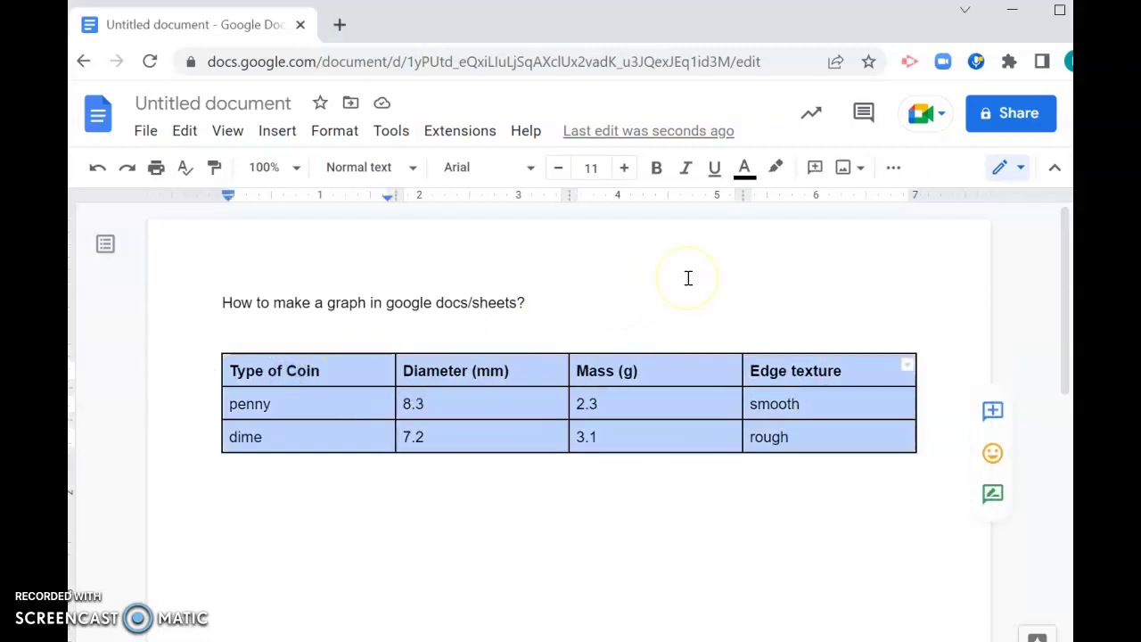
{"action": "right_click", "coordinate": [691, 369]}
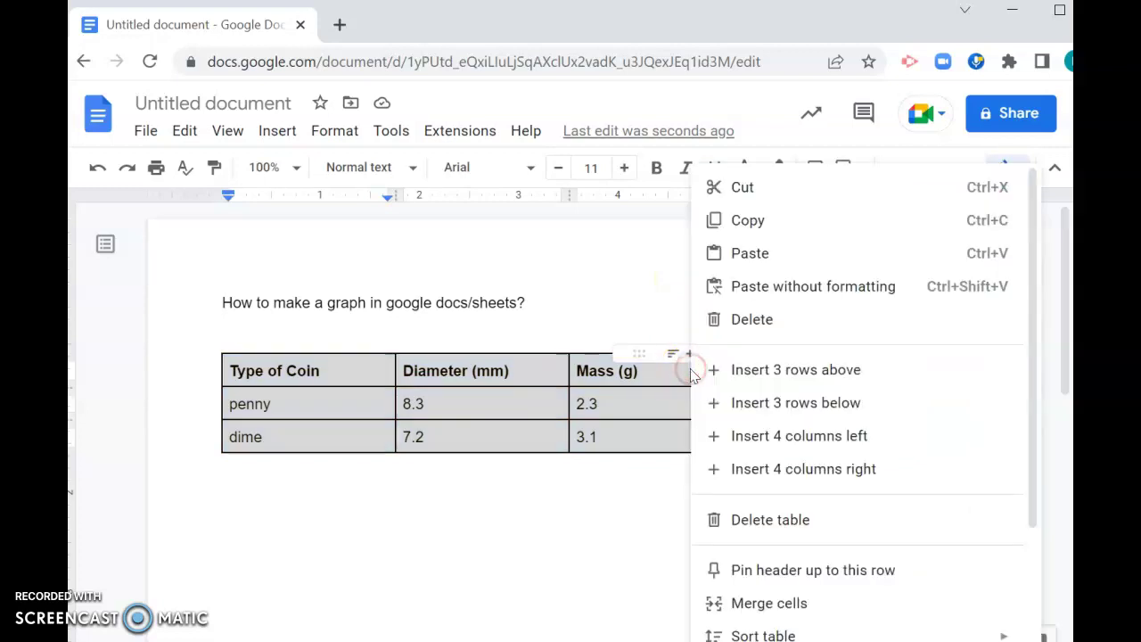
{"action": "key", "text": "Escape"}
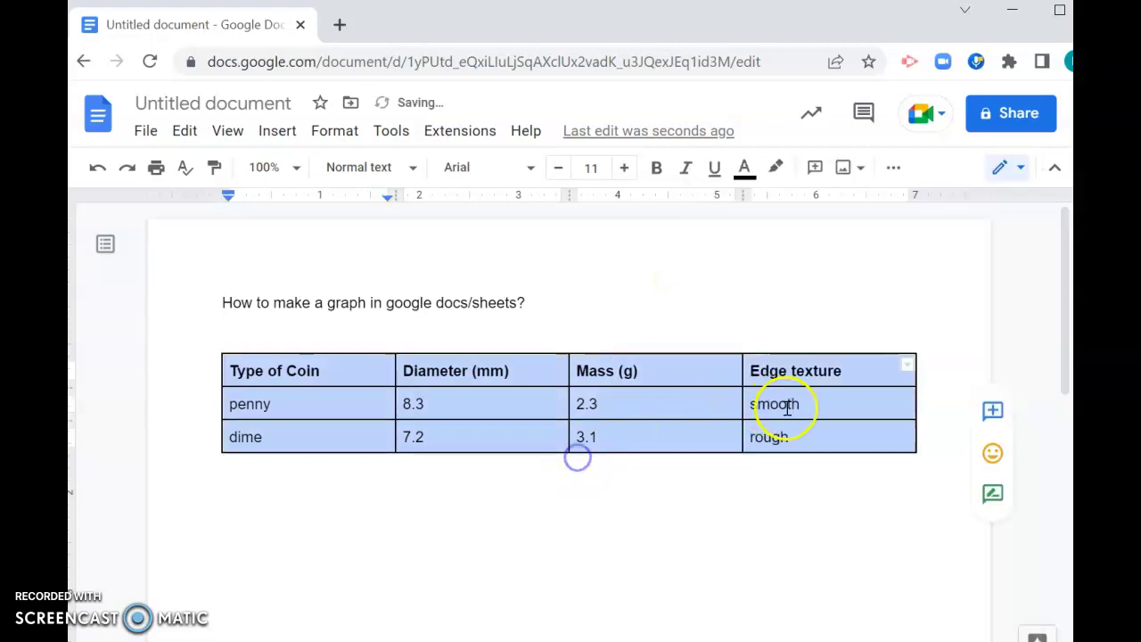
{"action": "left_click", "coordinate": [813, 471]}
{"action": "left_click_drag", "start_coordinate": [825, 428], "coordinate": [334, 370]}
{"action": "key", "text": "ctrl+c"}
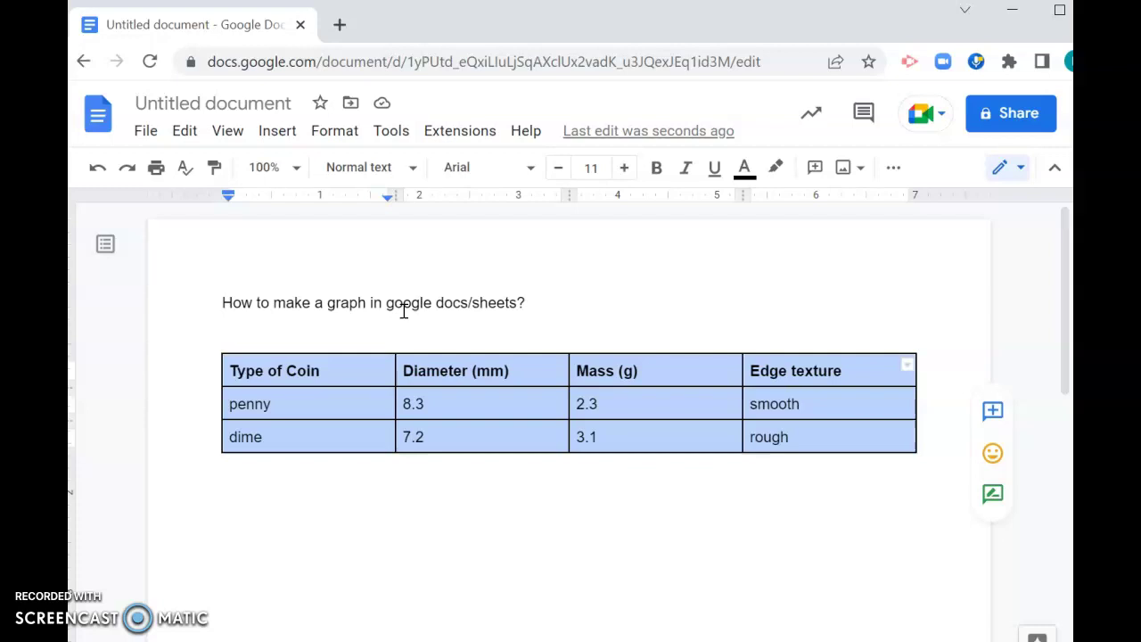
{"action": "left_click", "coordinate": [429, 324]}
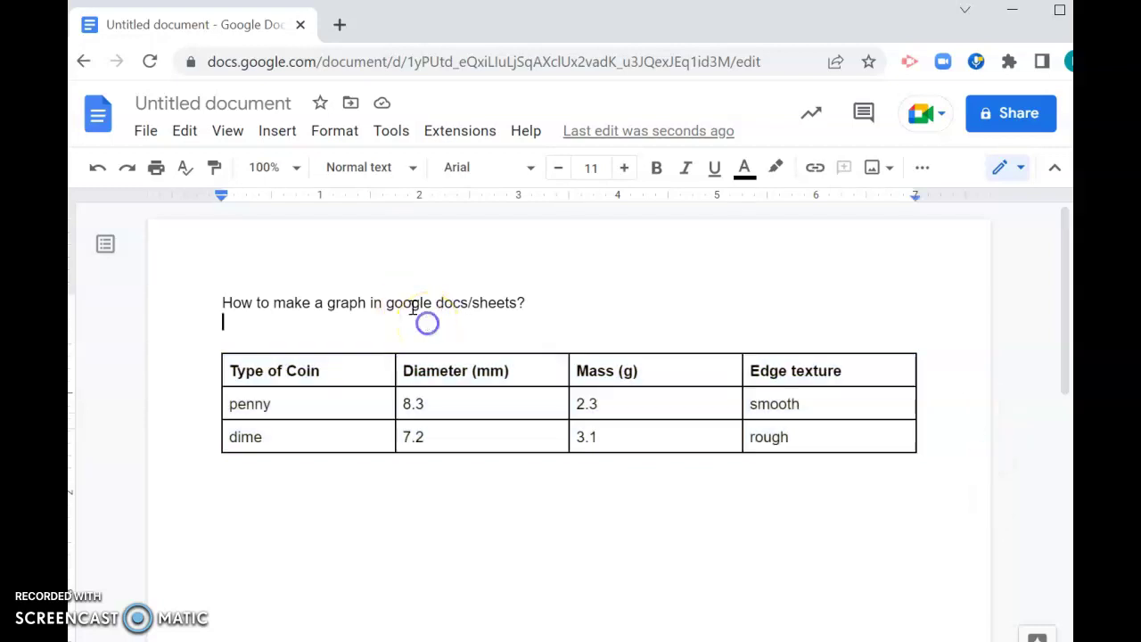
- Open Google Sheets in a new browser tab and create a blank spreadsheet
{"action": "left_click", "coordinate": [338, 25]}
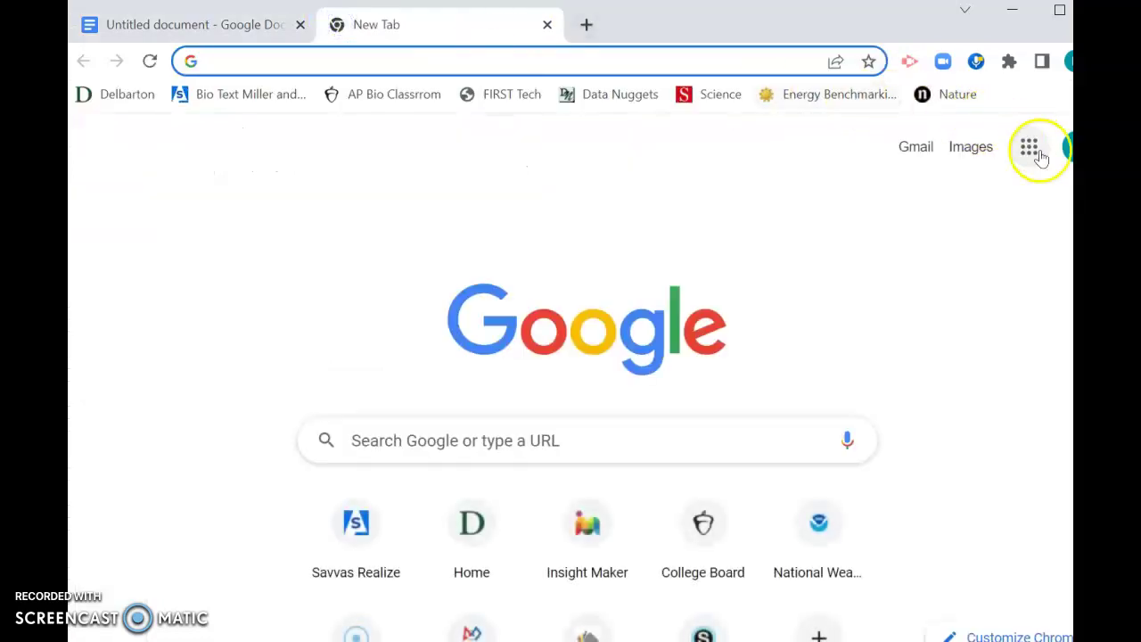
{"action": "left_click", "coordinate": [1030, 152]}
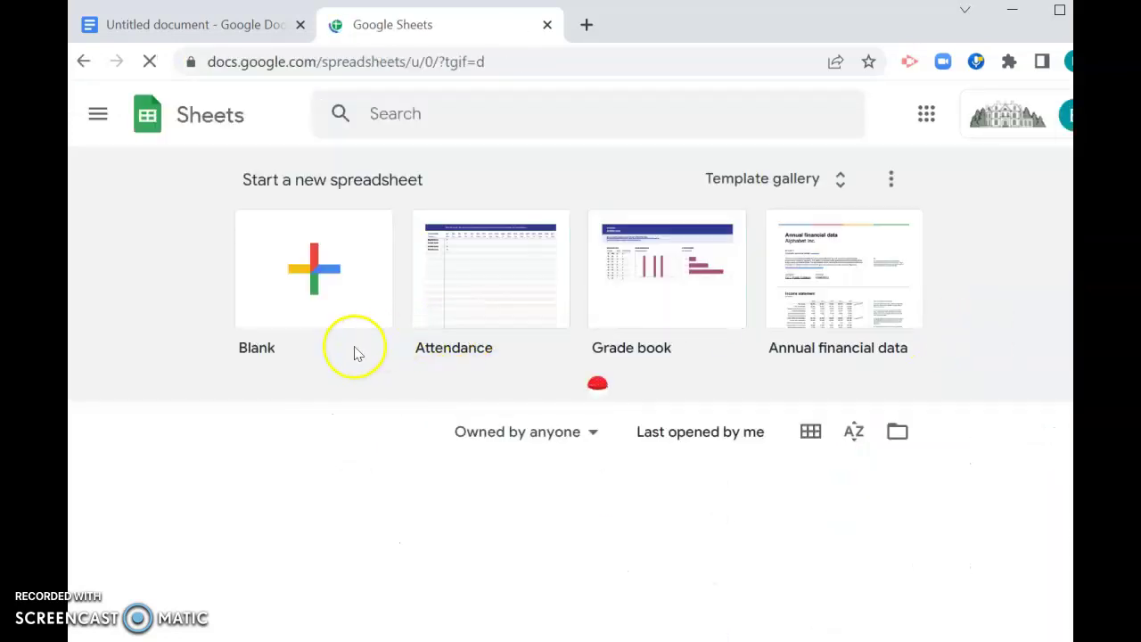
{"action": "left_click", "coordinate": [297, 285]}
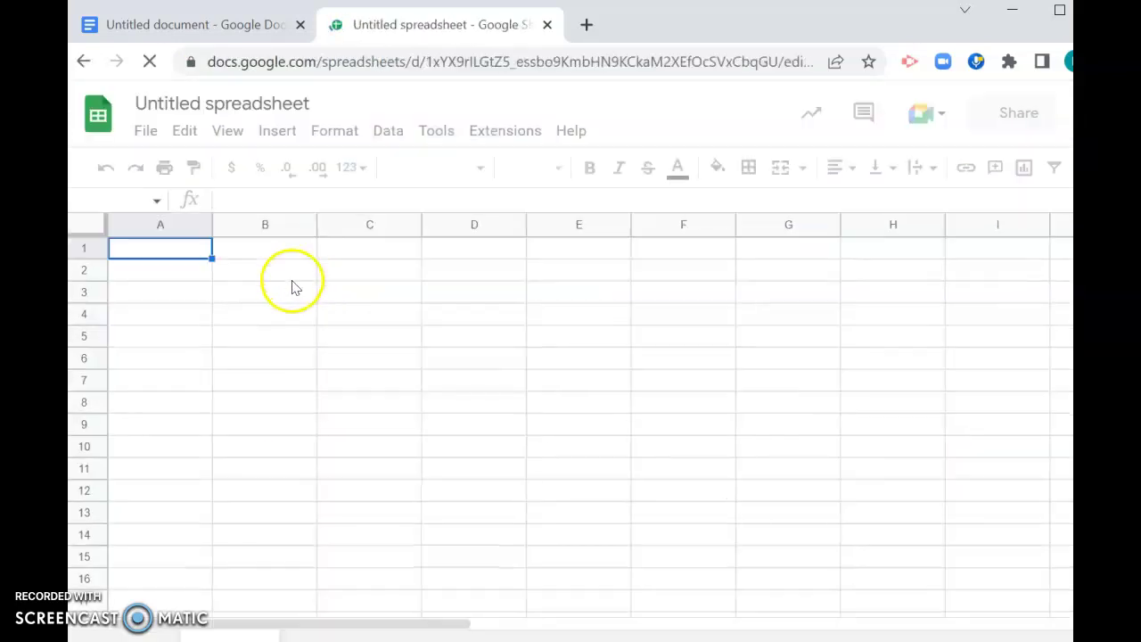
- Paste the copied coin table into the sheet starting at cell B2
{"action": "left_click", "coordinate": [268, 272]}
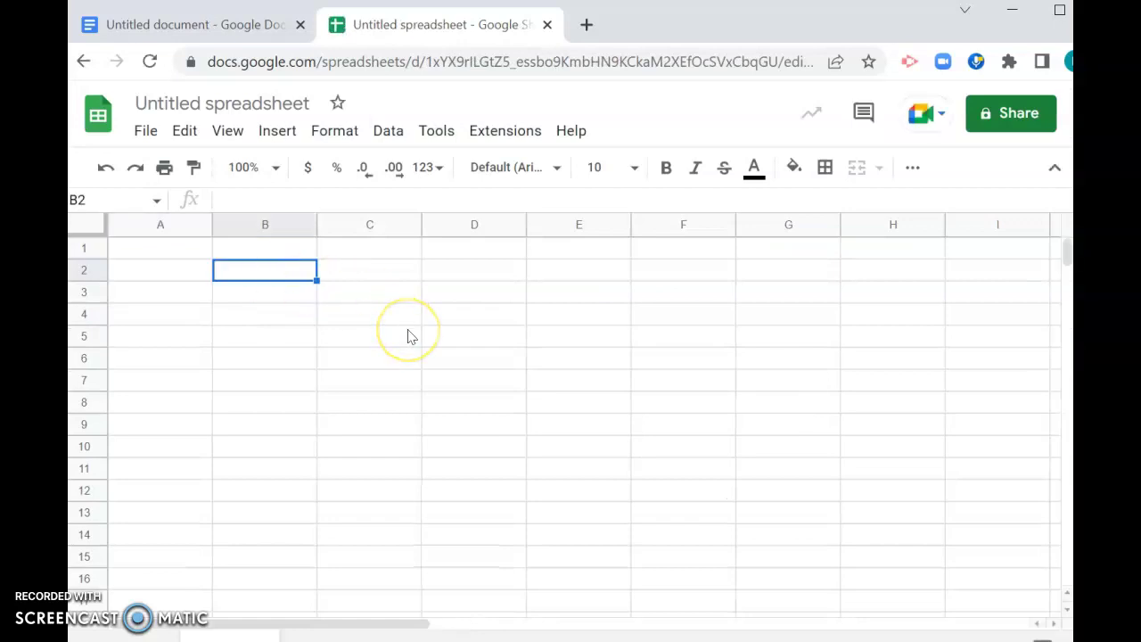
{"action": "key", "text": "ctrl+v"}
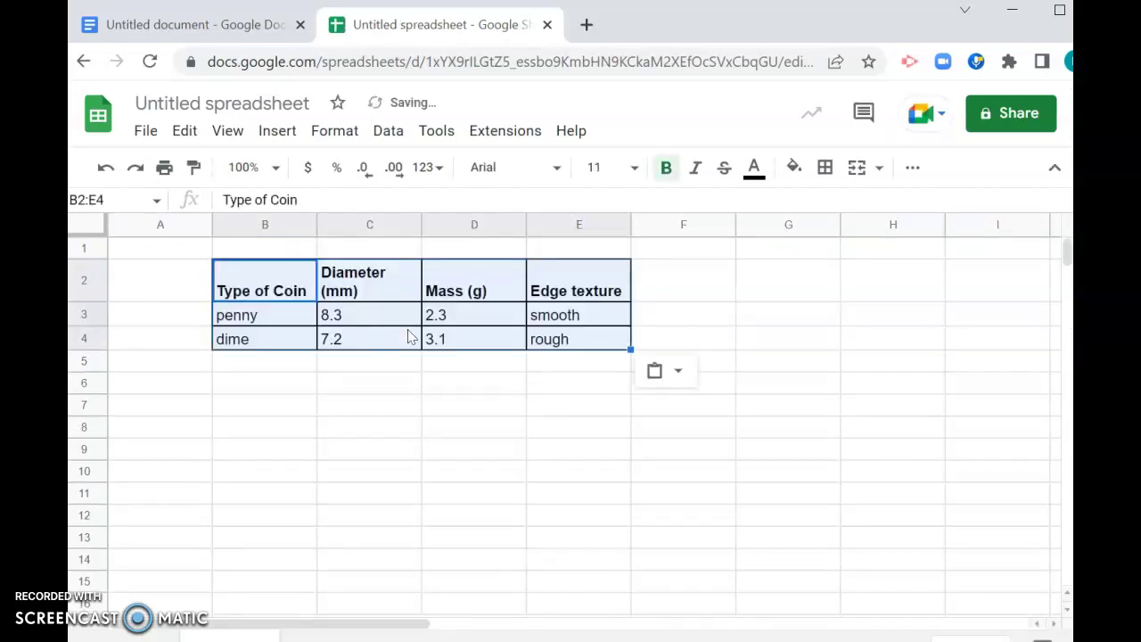
{"action": "left_click", "coordinate": [419, 405]}
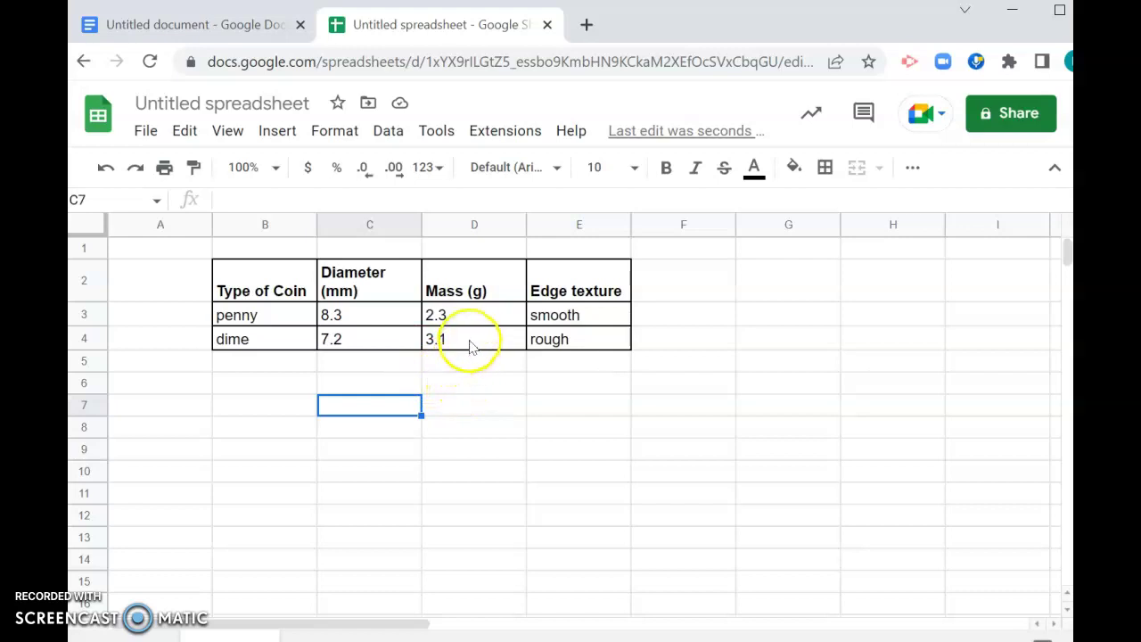
- Insert a chart from the coin type, diameter and mass data in B2:D4
{"action": "left_click_drag", "start_coordinate": [470, 343], "coordinate": [259, 291]}
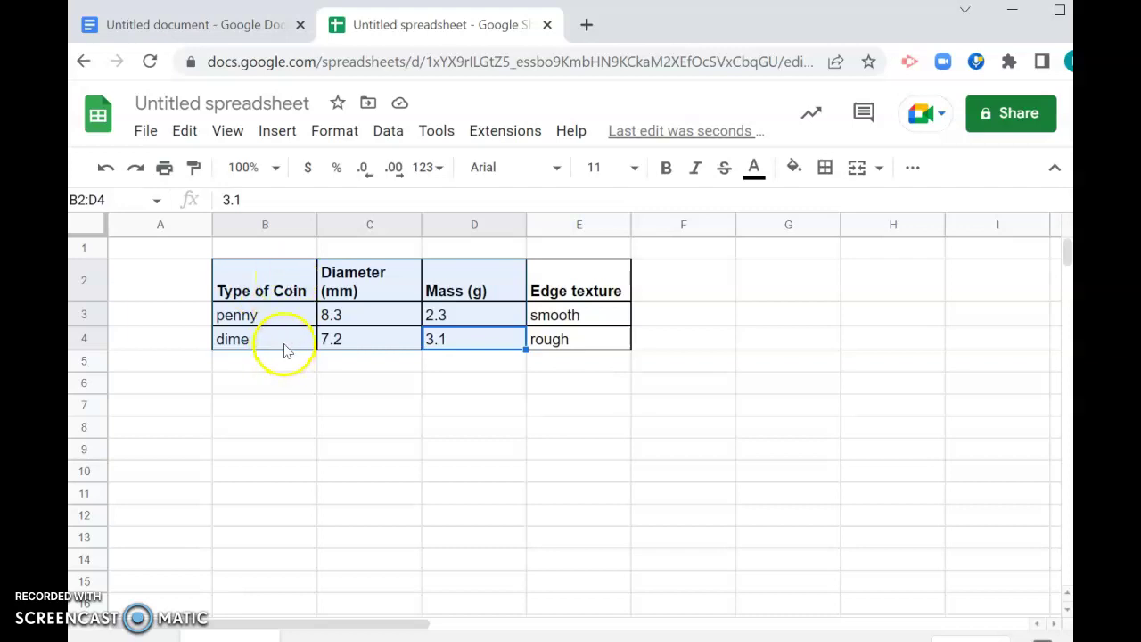
{"action": "left_click", "coordinate": [277, 130]}
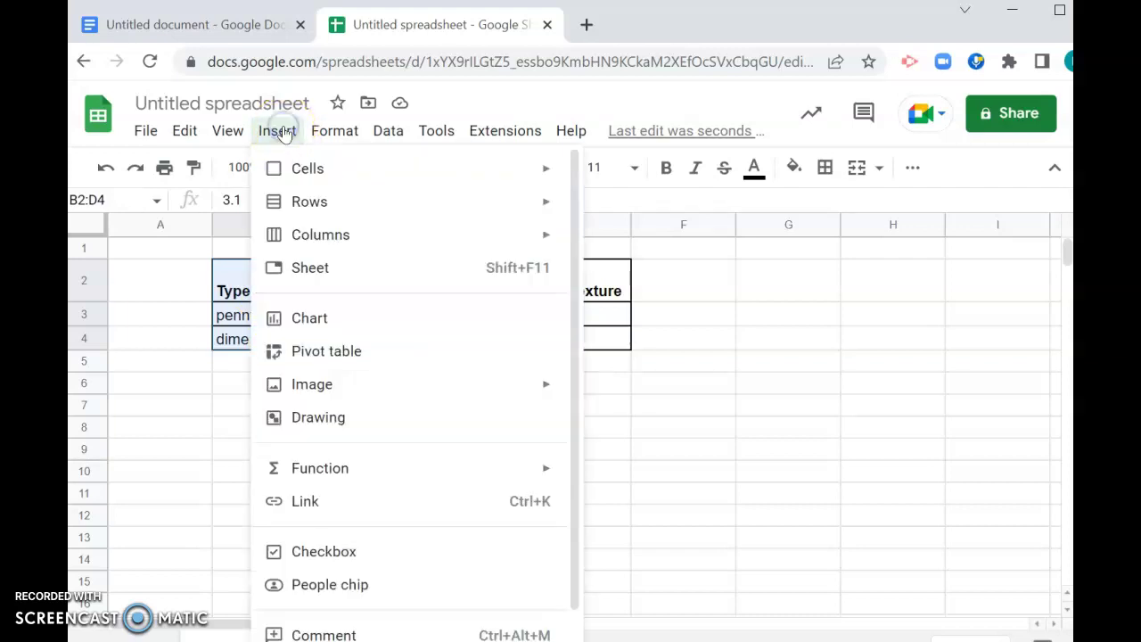
{"action": "left_click", "coordinate": [337, 333]}
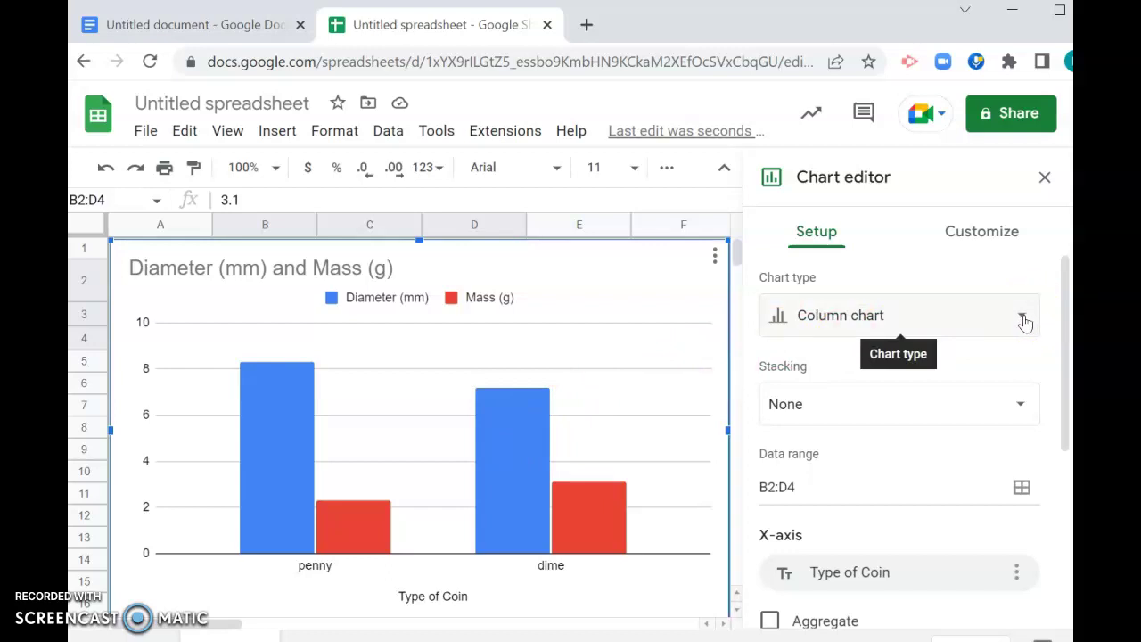
- Browse the available chart types for the coin chart, from line and area to column, bar and other types
{"action": "left_click", "coordinate": [1023, 323]}
{"action": "scroll", "coordinate": [954, 387], "scroll_direction": "down", "scroll_amount": 2}
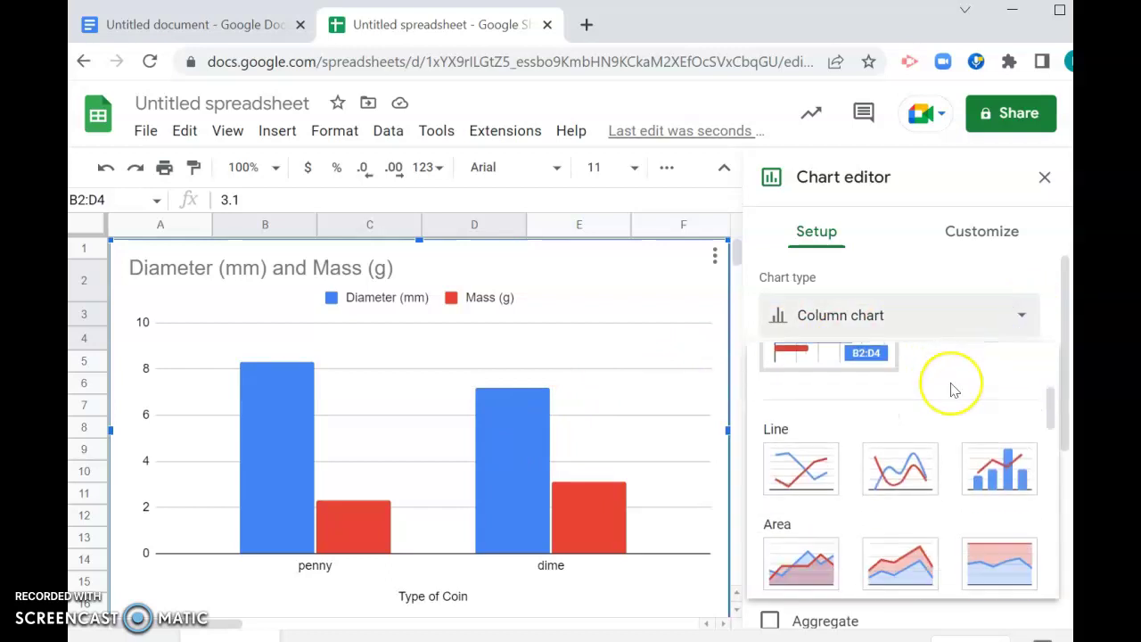
{"action": "scroll", "coordinate": [953, 390], "scroll_direction": "up", "scroll_amount": 1}
{"action": "scroll", "coordinate": [952, 390], "scroll_direction": "down", "scroll_amount": 5}
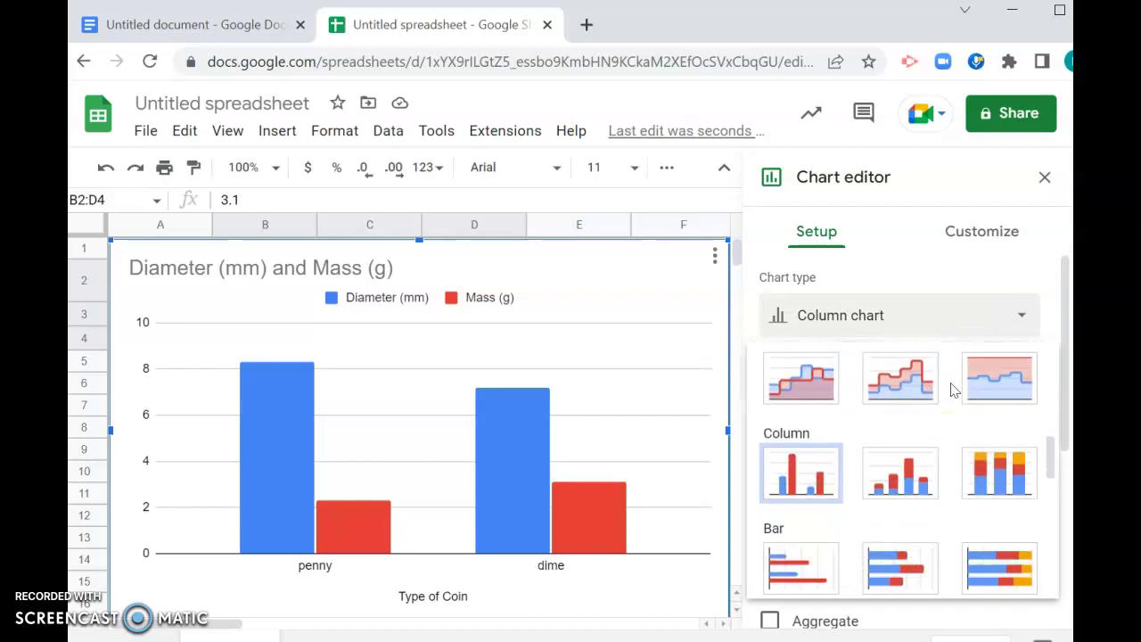
{"action": "scroll", "coordinate": [952, 389], "scroll_direction": "down", "scroll_amount": 5}
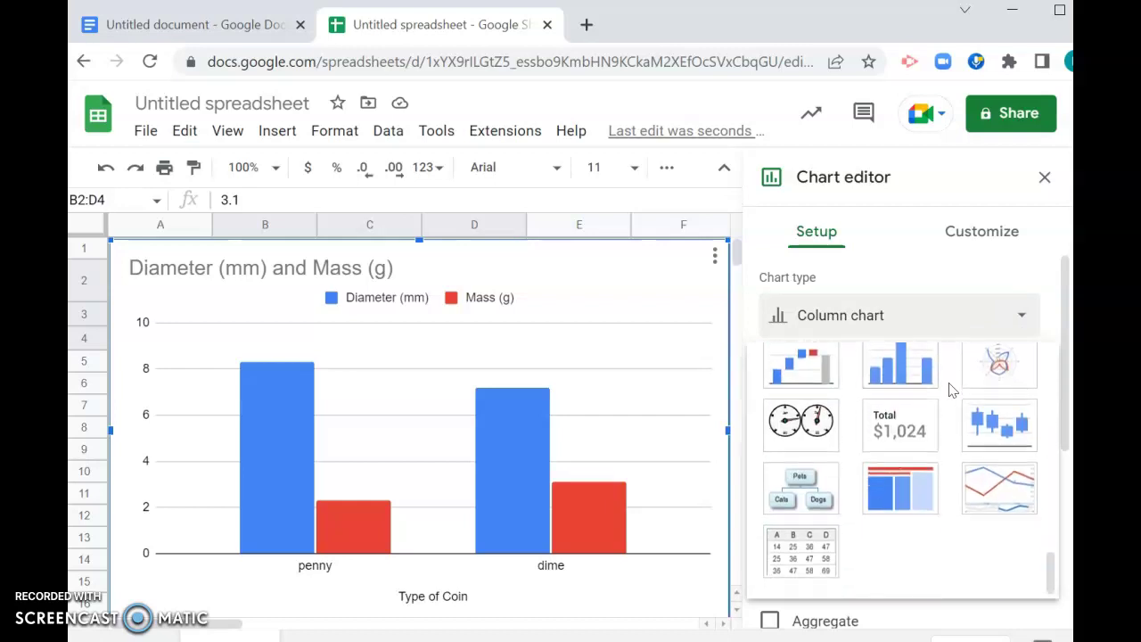
{"action": "scroll", "coordinate": [951, 389], "scroll_direction": "up", "scroll_amount": 4}
{"action": "scroll", "coordinate": [952, 390], "scroll_direction": "up", "scroll_amount": 7}
{"action": "left_click", "coordinate": [903, 257]}
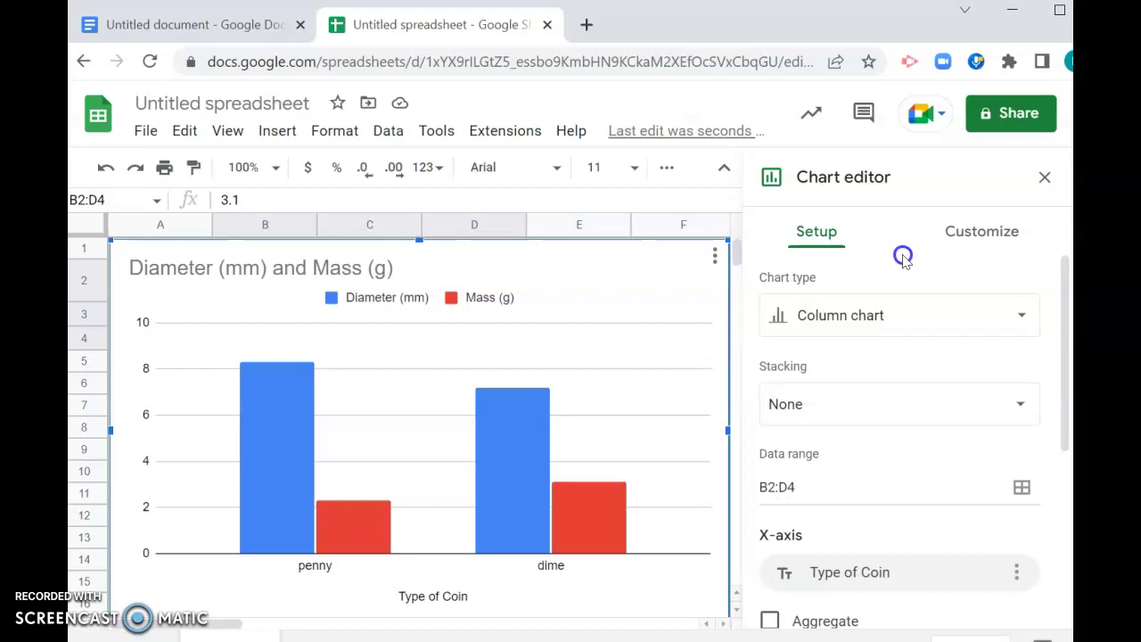
{"action": "left_click", "coordinate": [927, 294]}
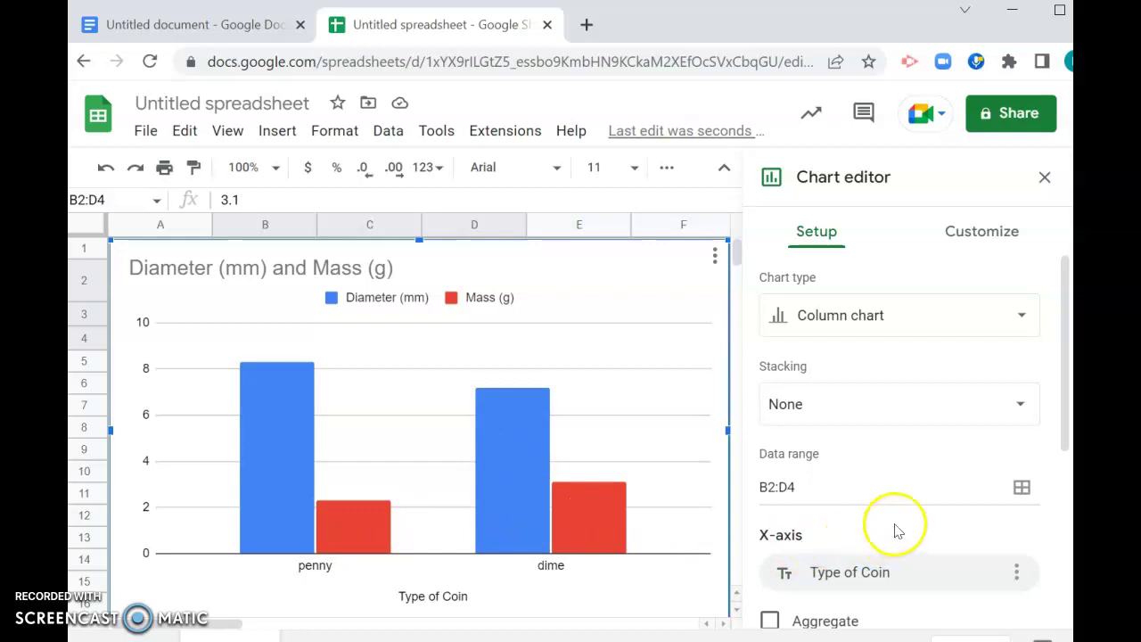
- Switch the chart's rows and columns so penny and dime become the series
{"action": "scroll", "coordinate": [898, 531], "scroll_direction": "down", "scroll_amount": 2}
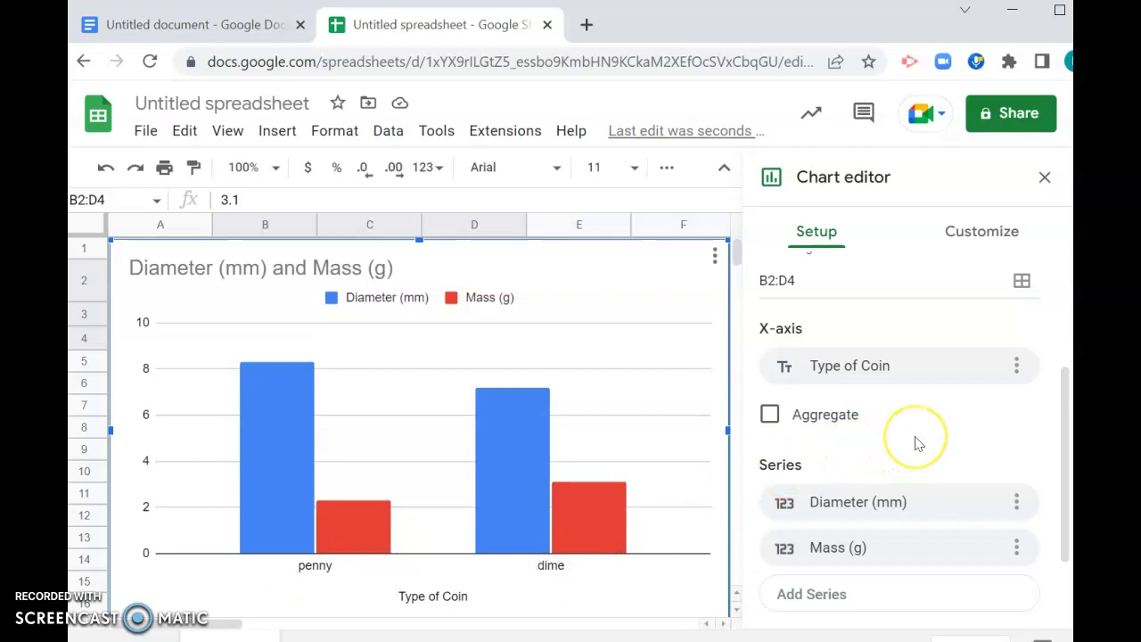
{"action": "scroll", "coordinate": [918, 443], "scroll_direction": "down", "scroll_amount": 2}
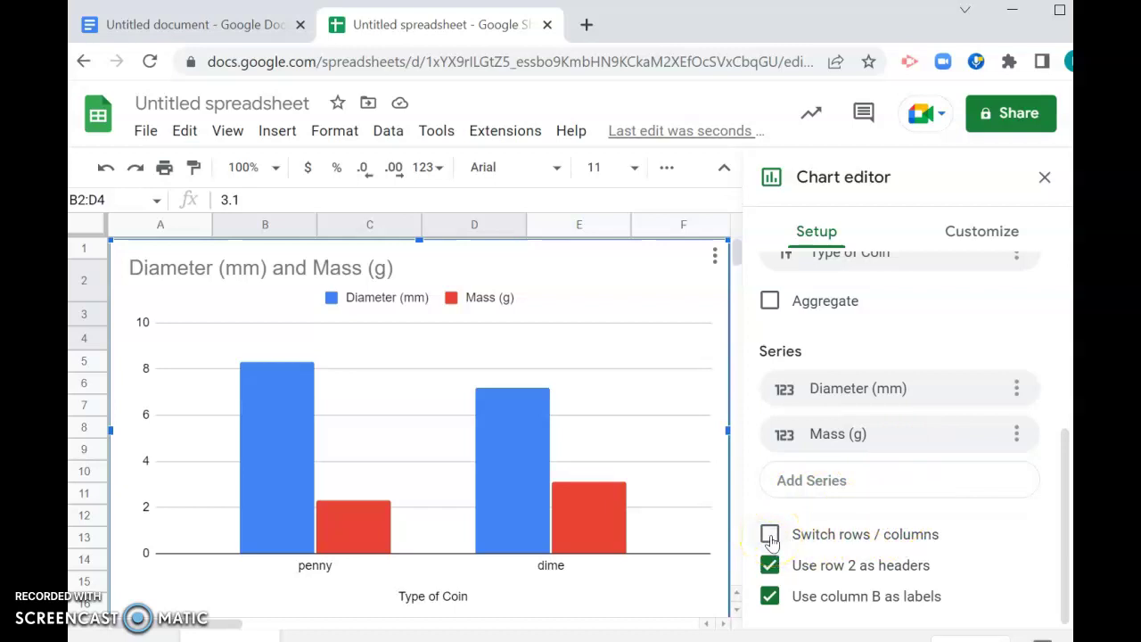
{"action": "left_click", "coordinate": [769, 534]}
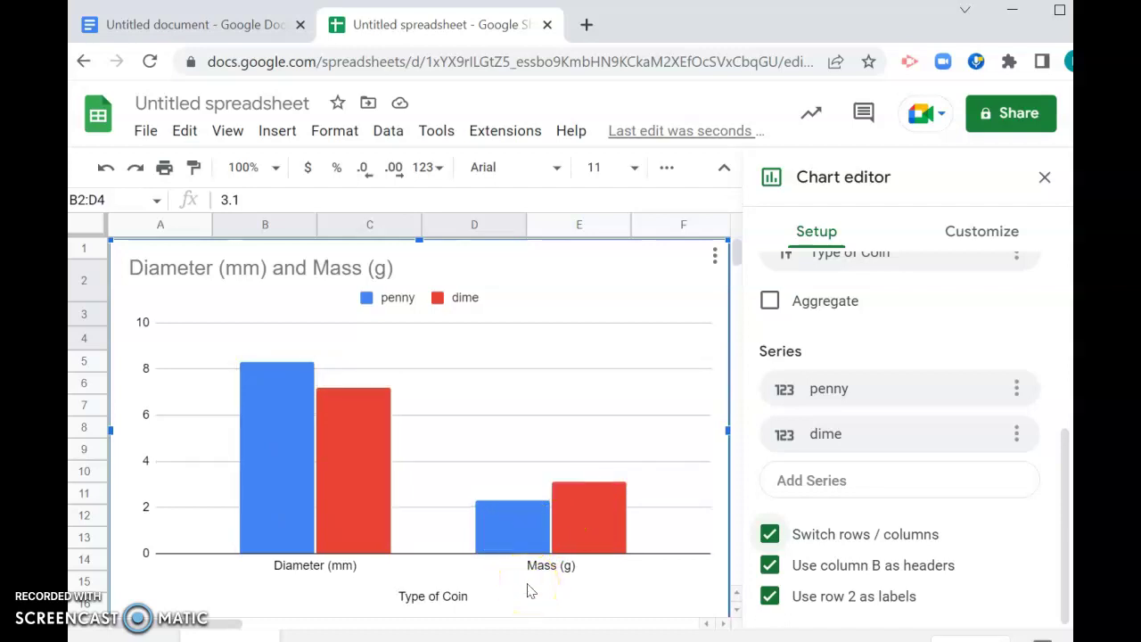
{"action": "left_click", "coordinate": [357, 393]}
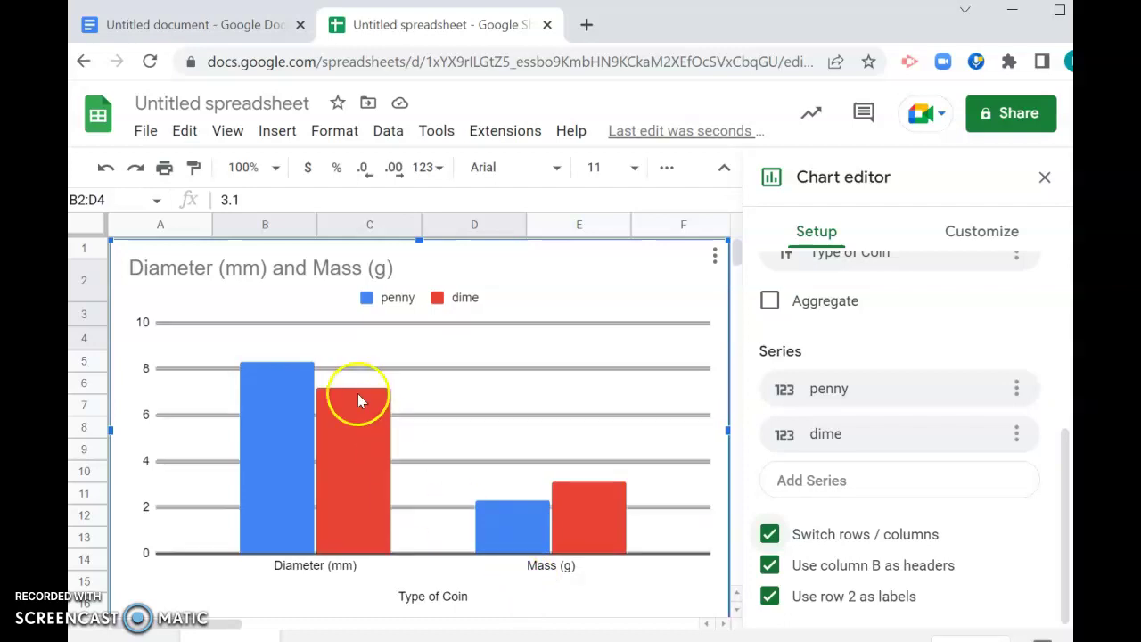
- Change the chart title to "Comparison of Diameter (mm) and Mass (g) of Coins"
{"action": "left_click", "coordinate": [303, 271]}
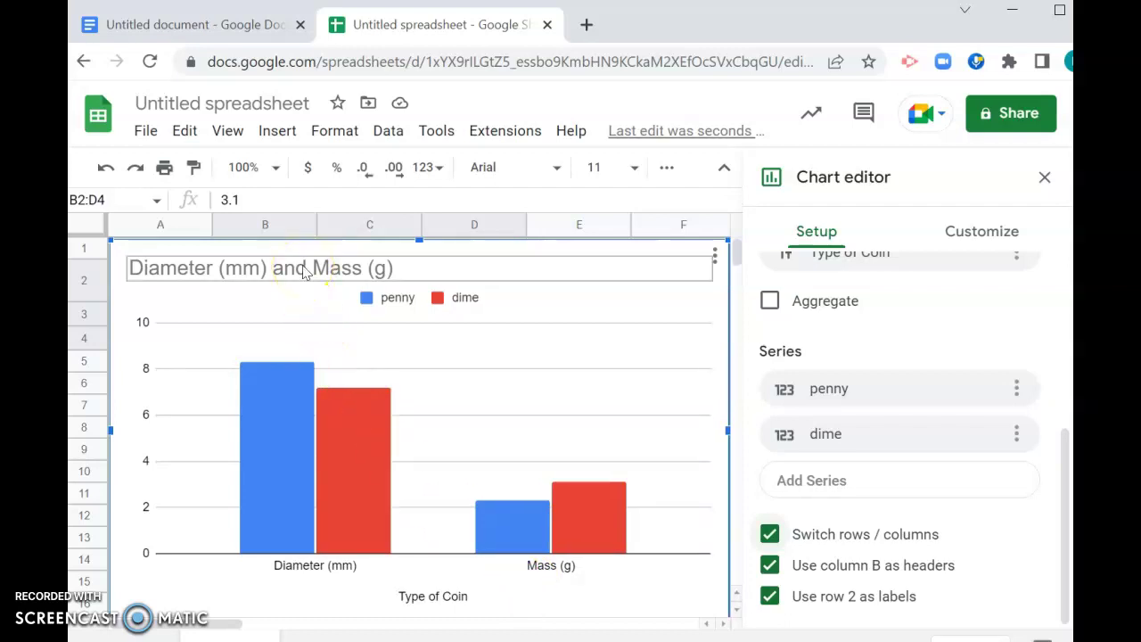
{"action": "left_click", "coordinate": [303, 269]}
{"action": "left_click", "coordinate": [303, 269]}
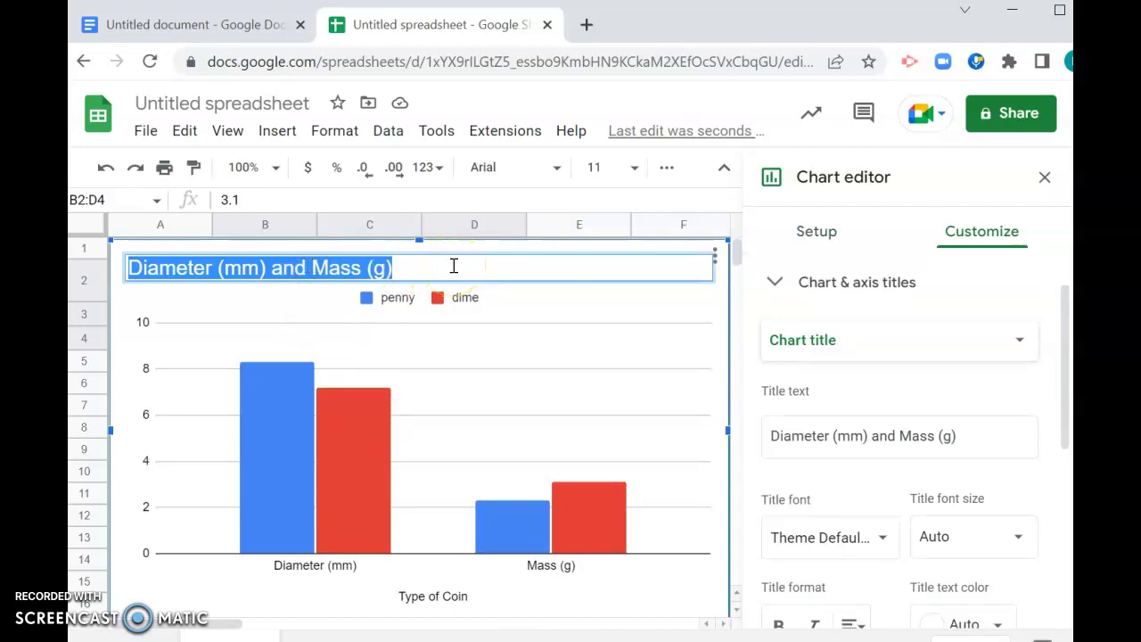
{"action": "key", "text": "BackSpace"}
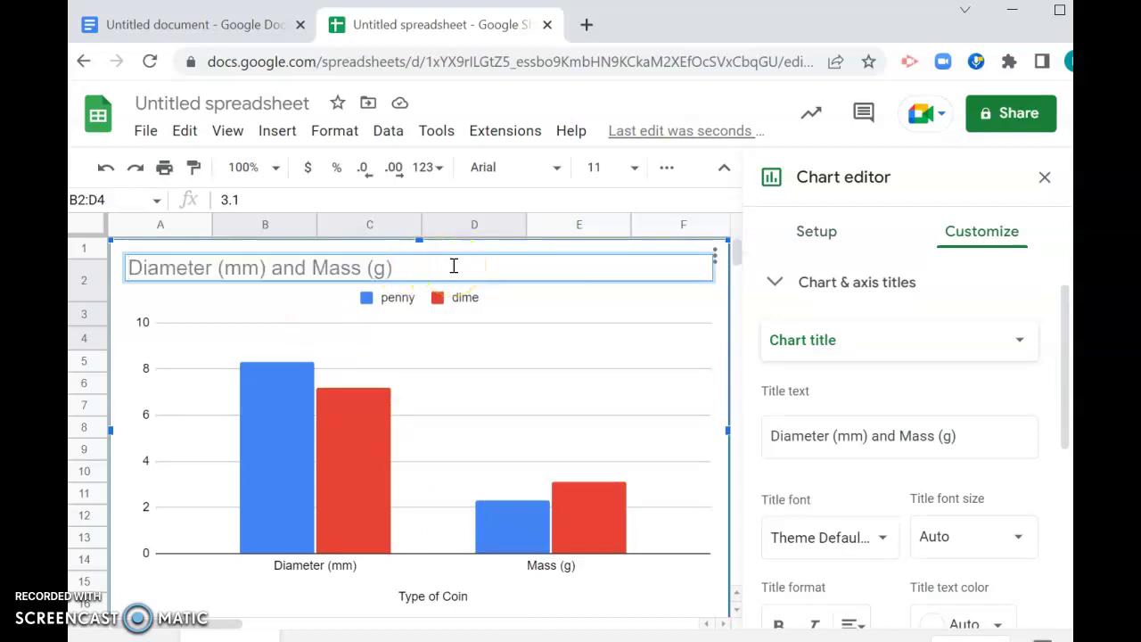
{"action": "type", "text": "Compaison of"}
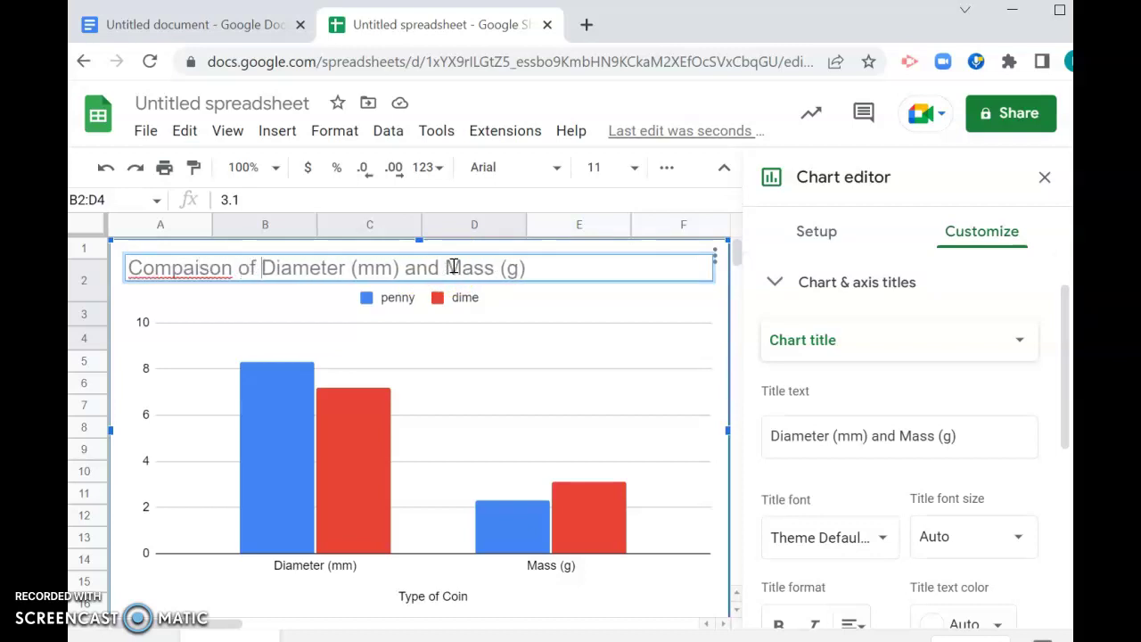
{"action": "right_click", "coordinate": [223, 269]}
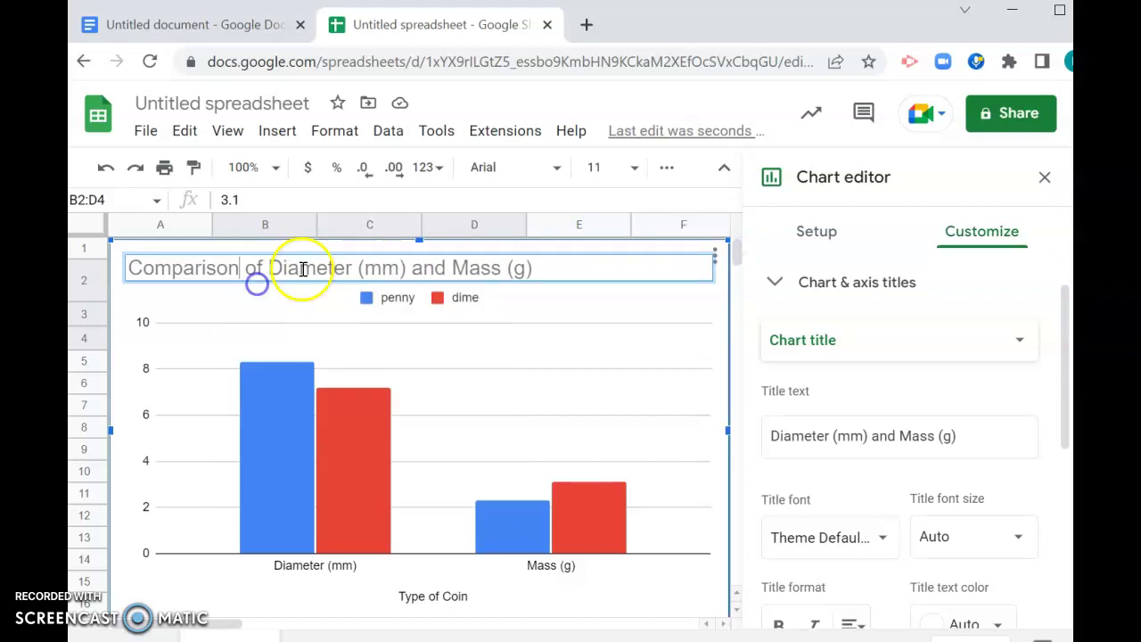
{"action": "left_click", "coordinate": [568, 267]}
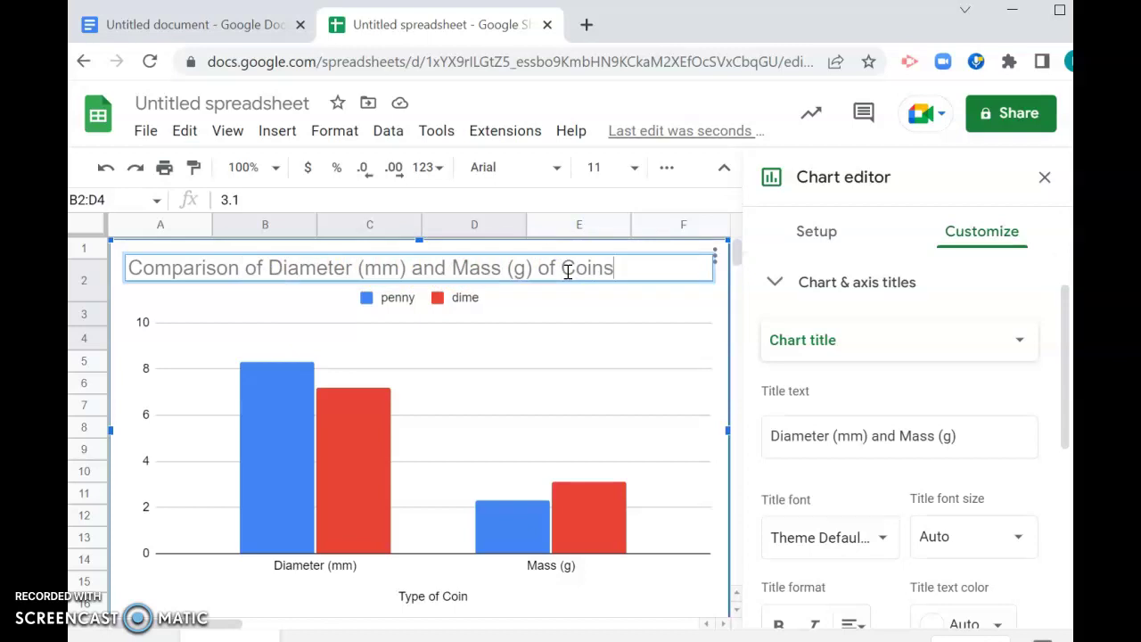
{"action": "left_click", "coordinate": [621, 577]}
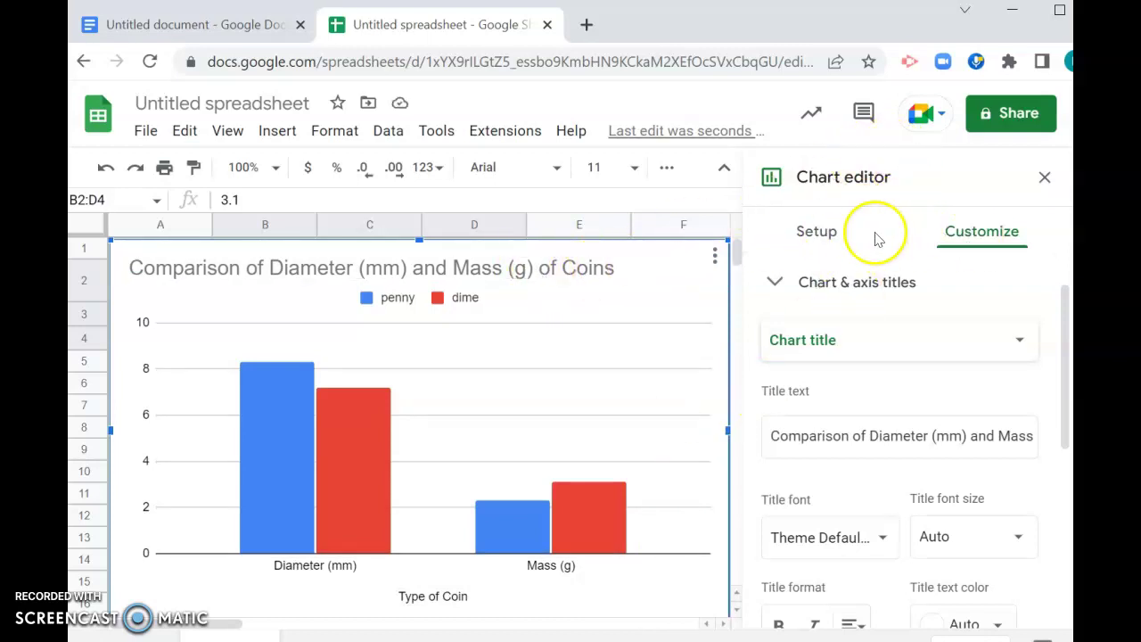
- Review the chart's setup settings and its customization categories, collapsing the chart and axis titles section
{"action": "left_click", "coordinate": [815, 236]}
{"action": "scroll", "coordinate": [874, 351], "scroll_direction": "up", "scroll_amount": 2}
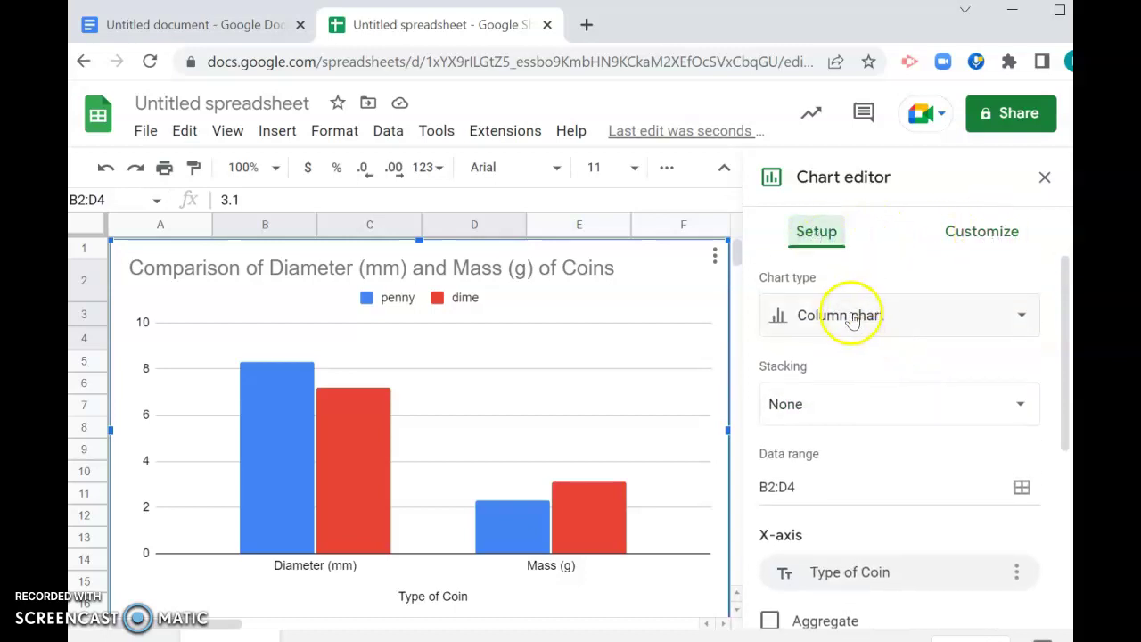
{"action": "scroll", "coordinate": [824, 467], "scroll_direction": "down", "scroll_amount": 4}
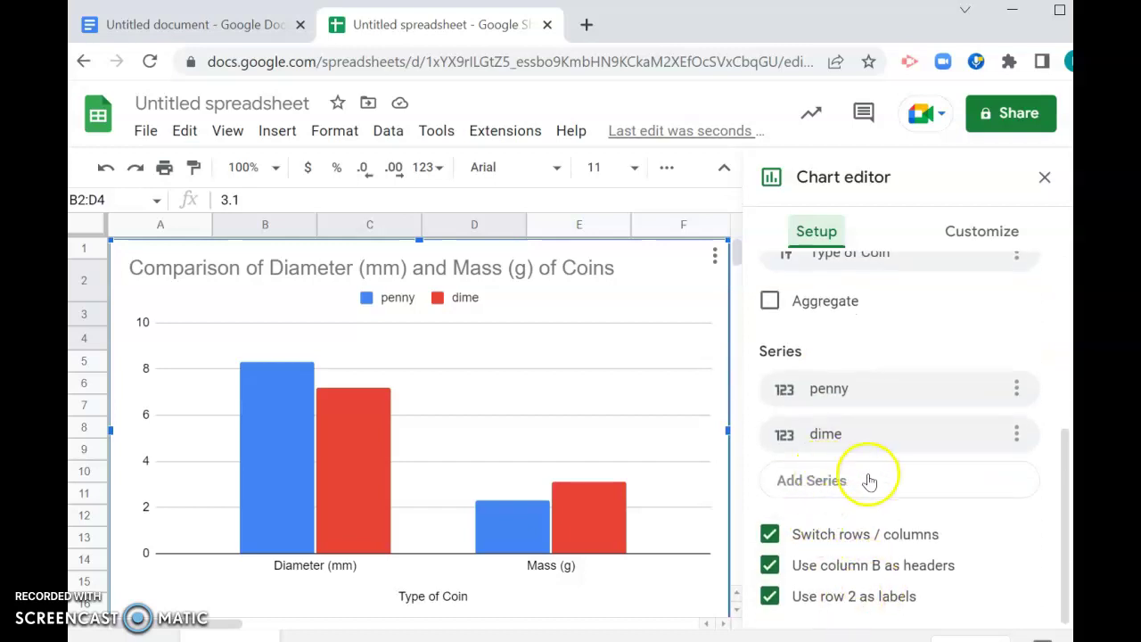
{"action": "scroll", "coordinate": [891, 512], "scroll_direction": "up", "scroll_amount": 1}
{"action": "scroll", "coordinate": [891, 508], "scroll_direction": "up", "scroll_amount": 1}
{"action": "scroll", "coordinate": [891, 507], "scroll_direction": "up", "scroll_amount": 3}
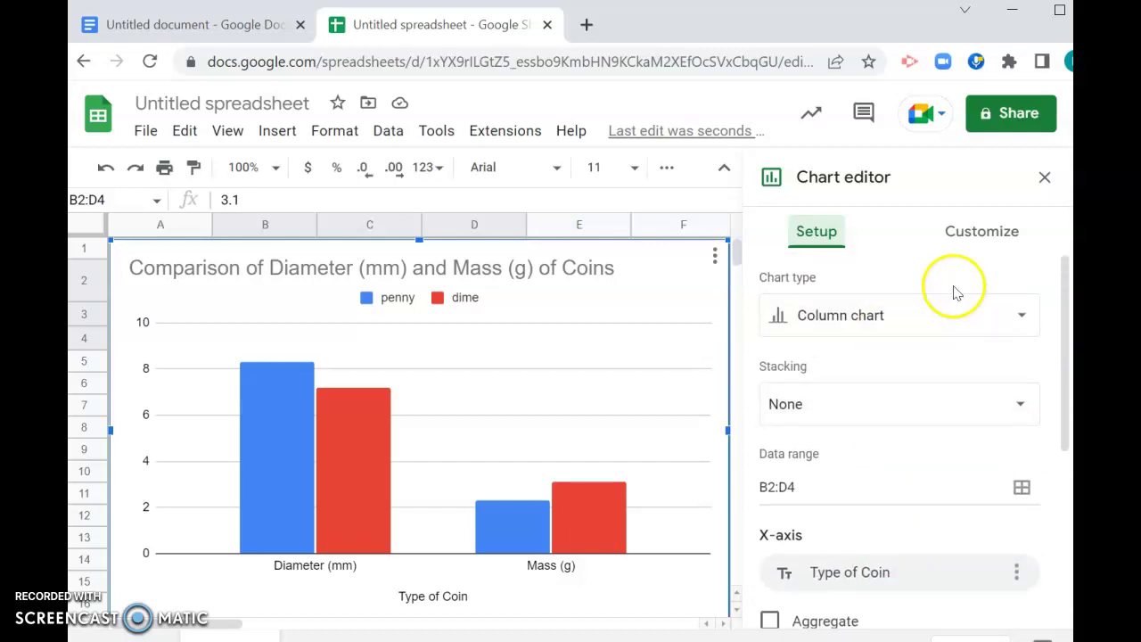
{"action": "left_click", "coordinate": [998, 240]}
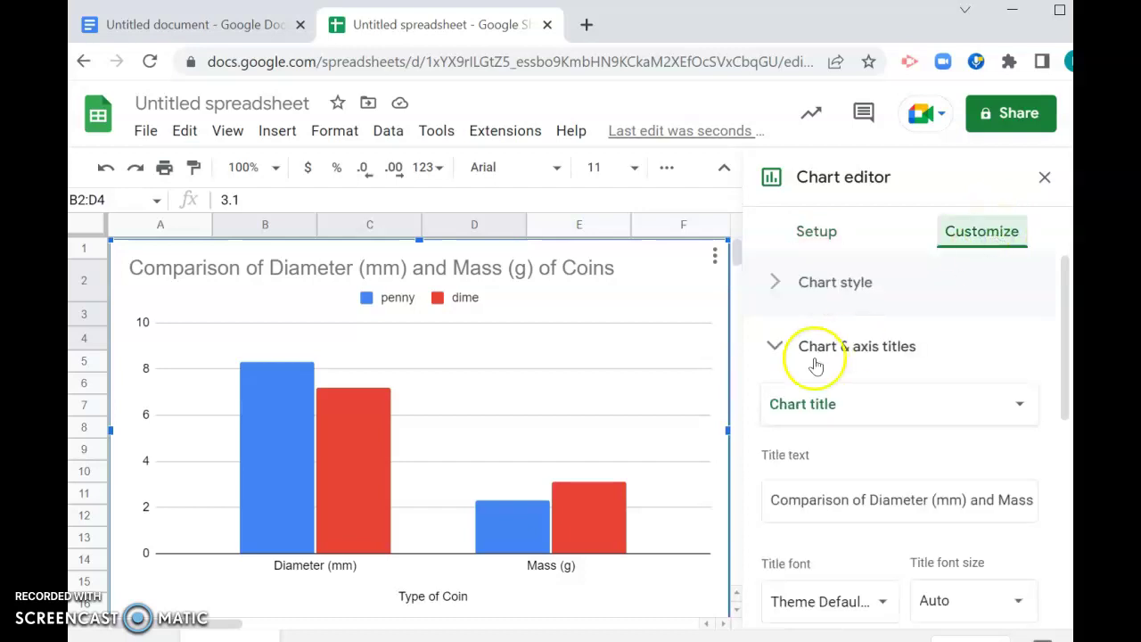
{"action": "left_click", "coordinate": [774, 350]}
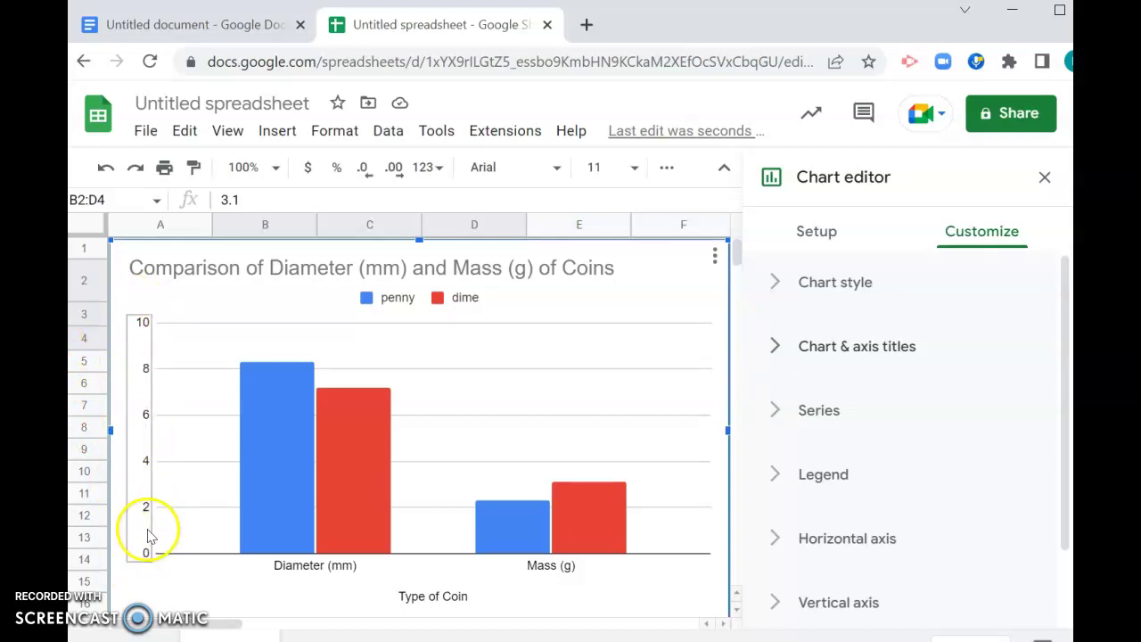
- Open the chart's empty vertical axis title for editing
{"action": "left_click", "coordinate": [774, 345]}
{"action": "left_click", "coordinate": [811, 407]}
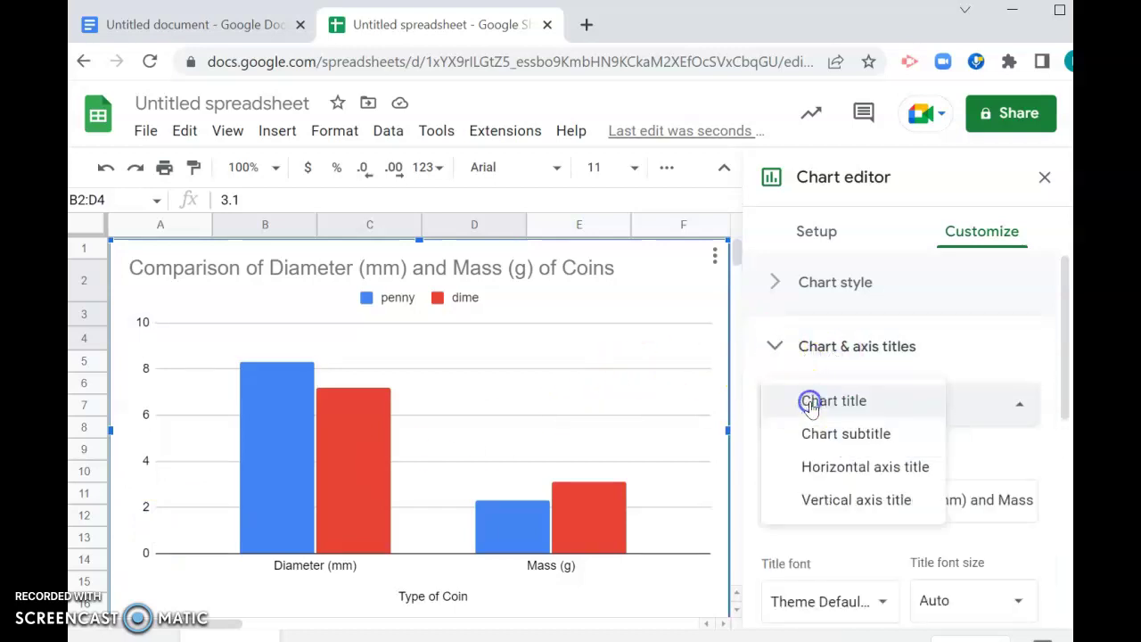
{"action": "left_click", "coordinate": [844, 504]}
{"action": "left_click", "coordinate": [827, 493]}
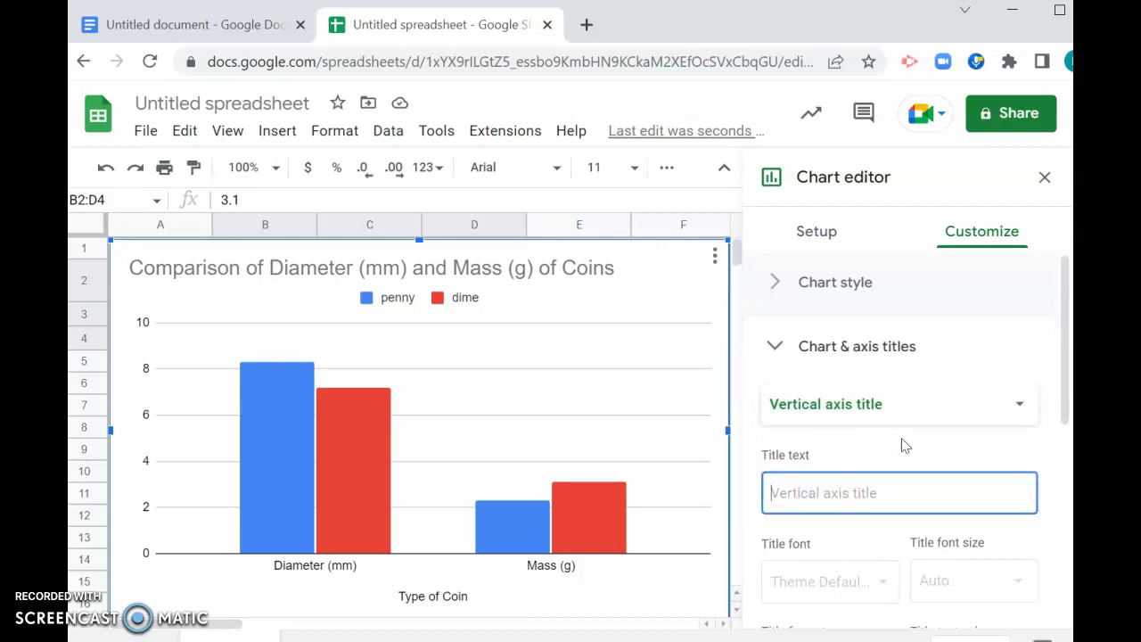
{"action": "type", "text": "Valu"}
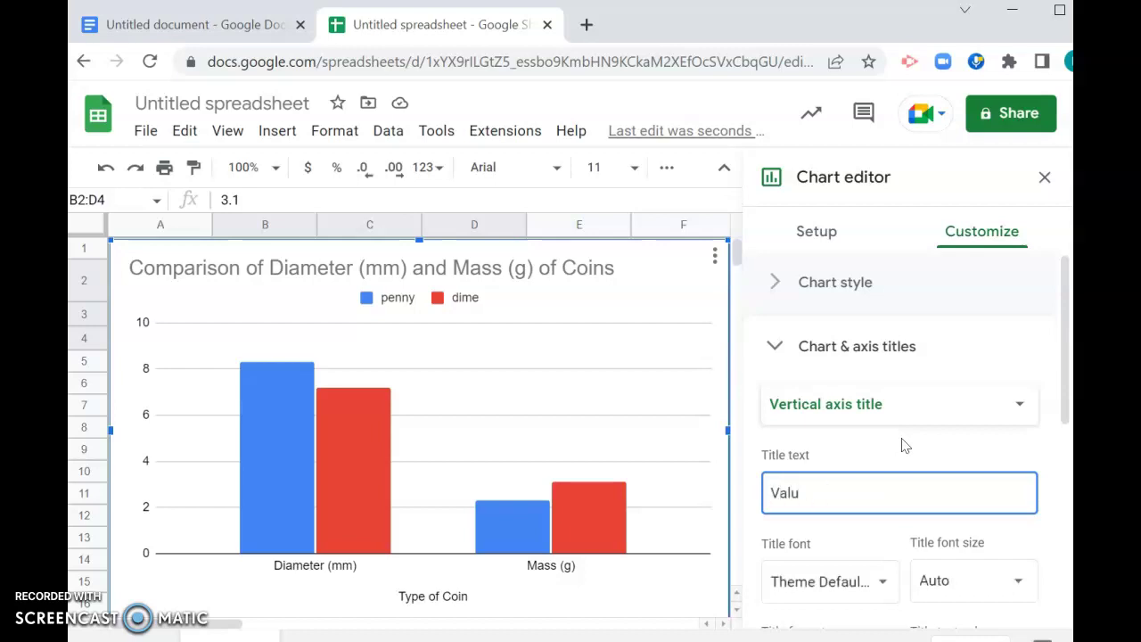
{"action": "key", "text": "BackSpace"}
{"action": "key", "text": "BackSpace"}
{"action": "key", "text": "BackSpace"}
{"action": "key", "text": "BackSpace"}
- Set the vertical axis title to "Measurements of coins (mm) and (g)", correcting the spelling of the first word
{"action": "type", "text": "Meaurment"}
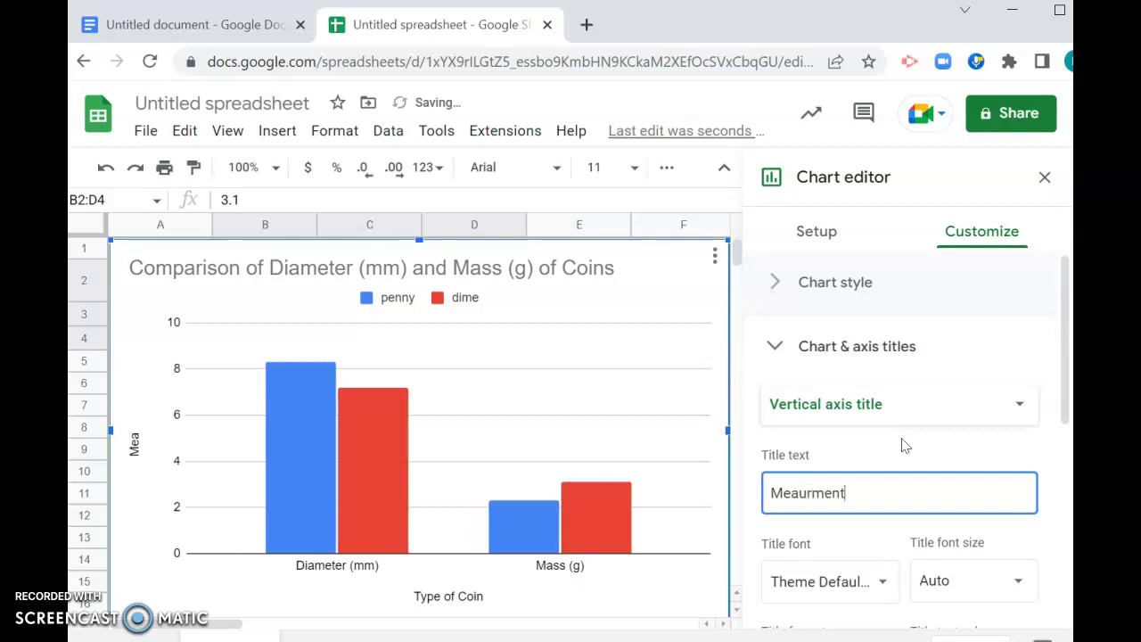
{"action": "type", "text": "s of coins"}
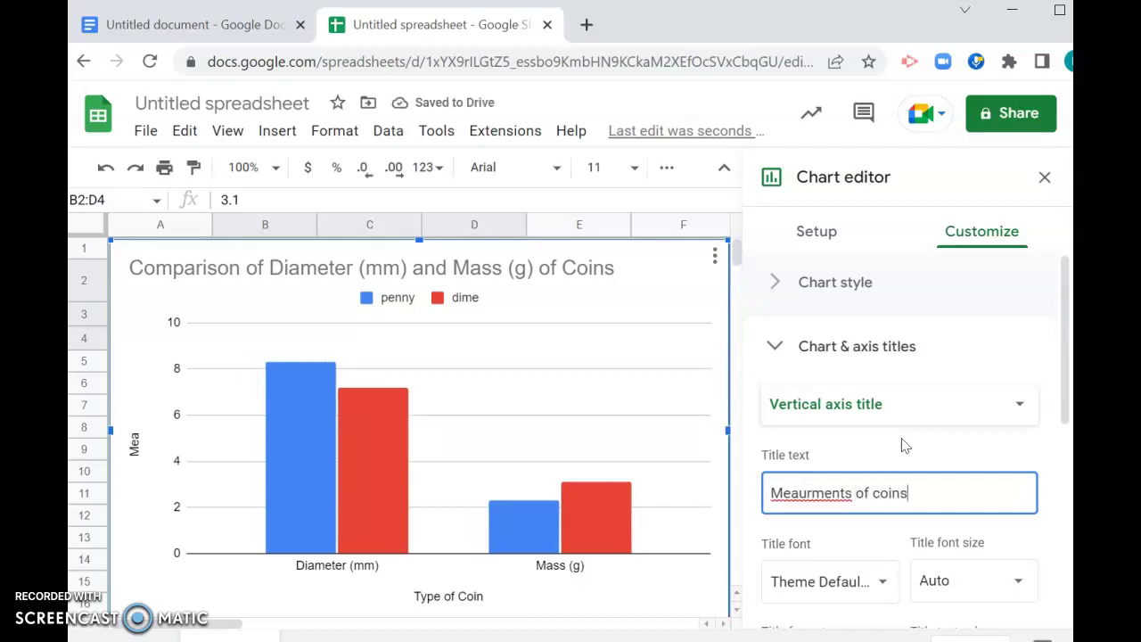
{"action": "right_click", "coordinate": [774, 493]}
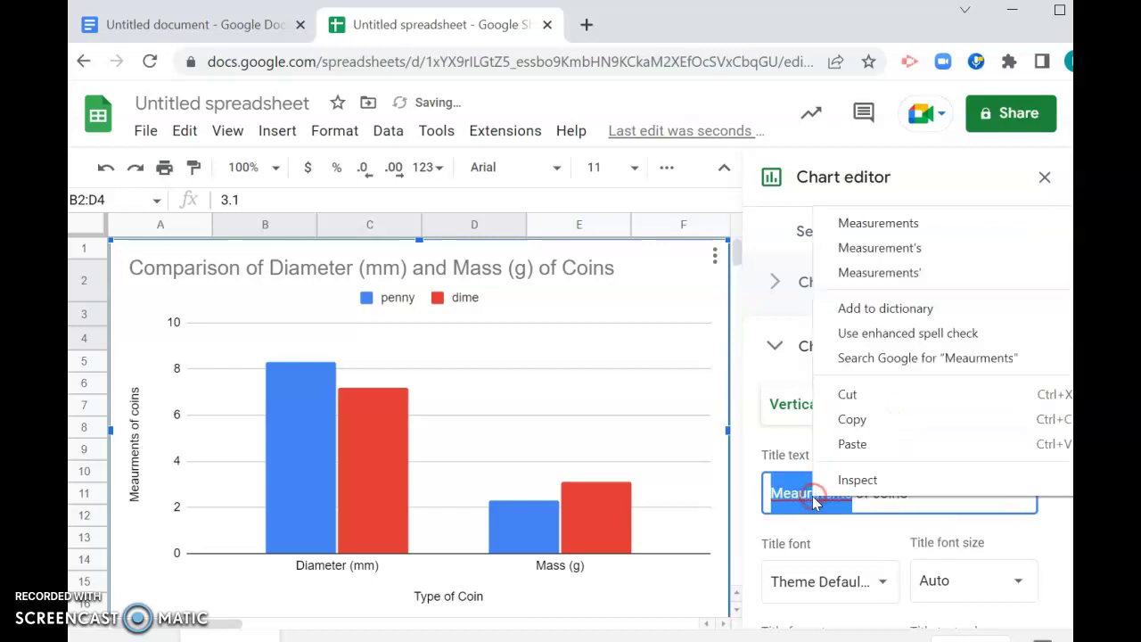
{"action": "left_click", "coordinate": [878, 225]}
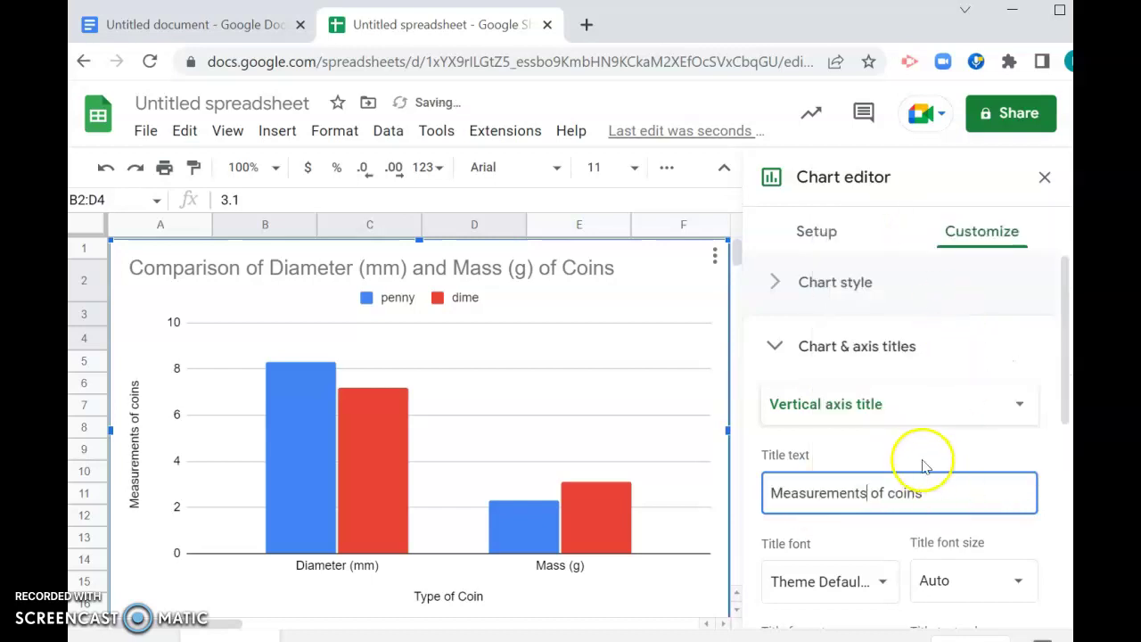
{"action": "left_click", "coordinate": [943, 496]}
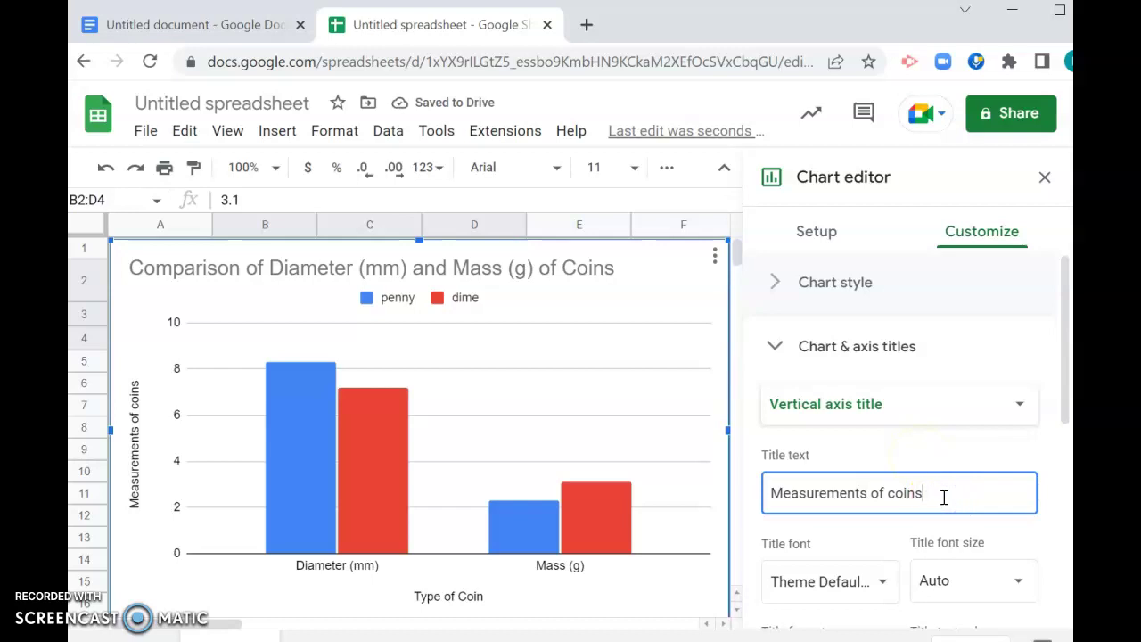
{"action": "type", "text": "(mm"}
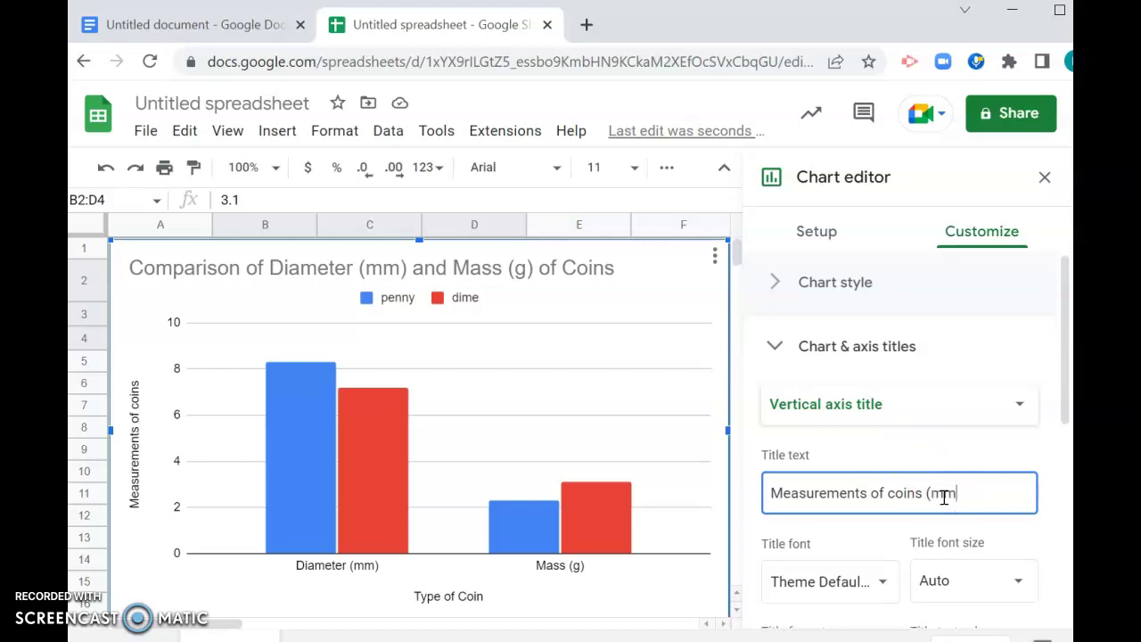
{"action": "type", "text": ") and (g"}
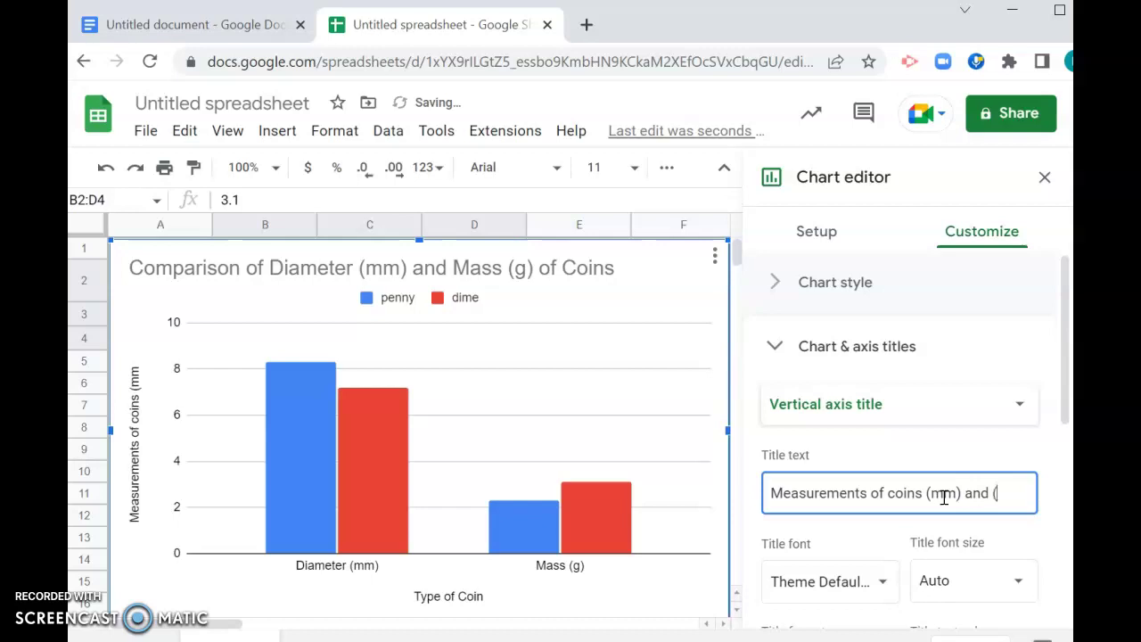
{"action": "left_click", "coordinate": [883, 450]}
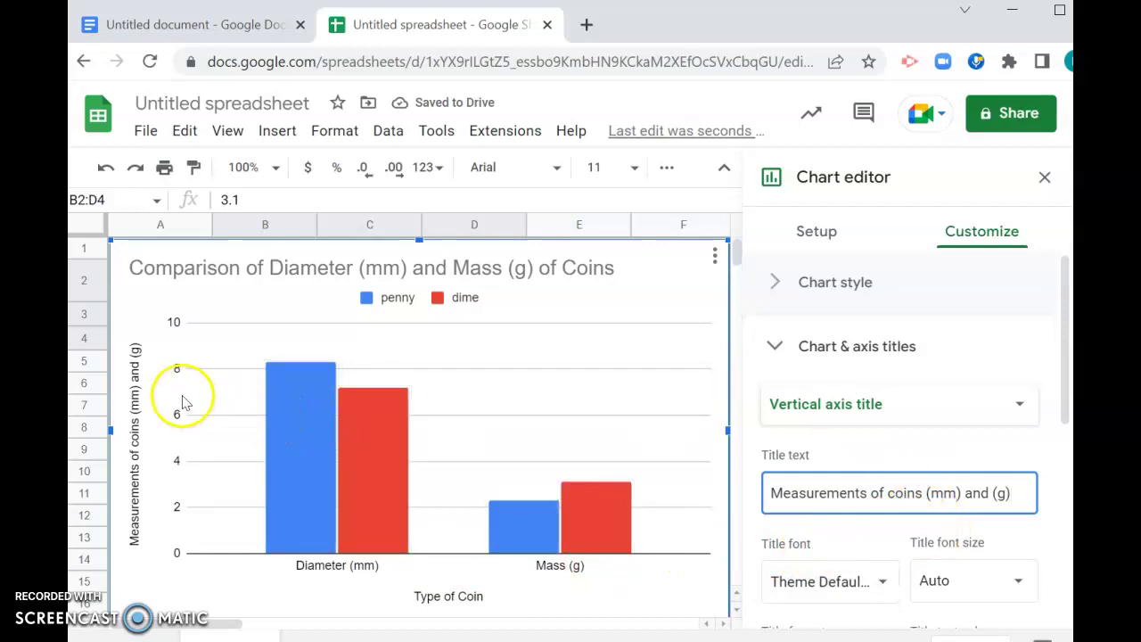
- Close the chart editor and slightly enlarge the coin chart on the sheet
{"action": "left_click", "coordinate": [1044, 177]}
{"action": "left_click", "coordinate": [614, 275]}
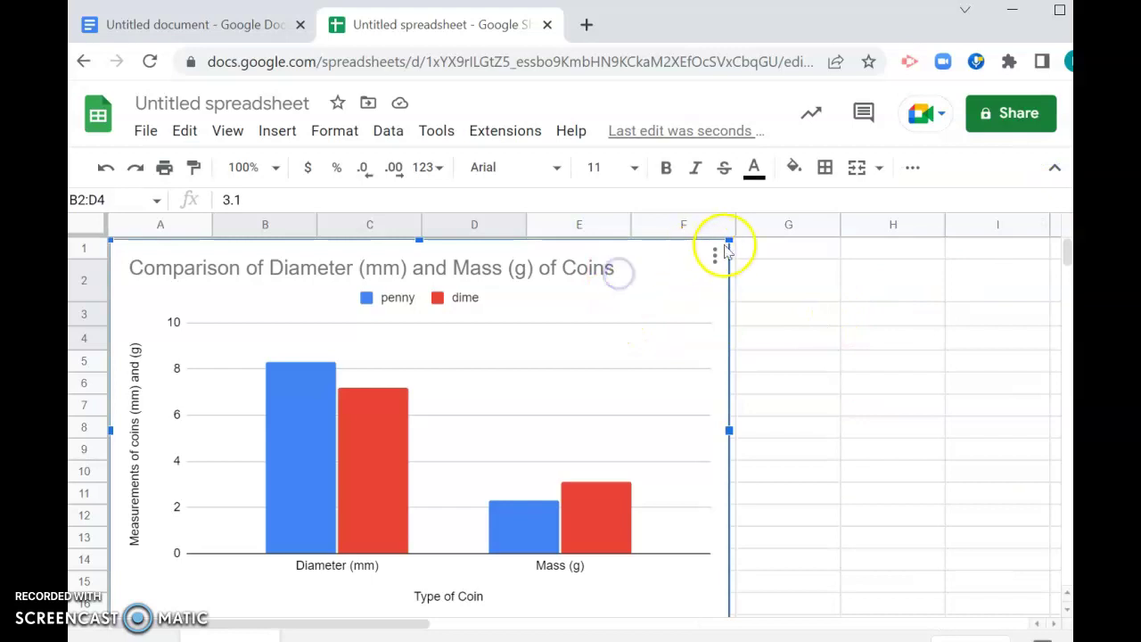
{"action": "left_click_drag", "start_coordinate": [731, 239], "coordinate": [735, 277]}
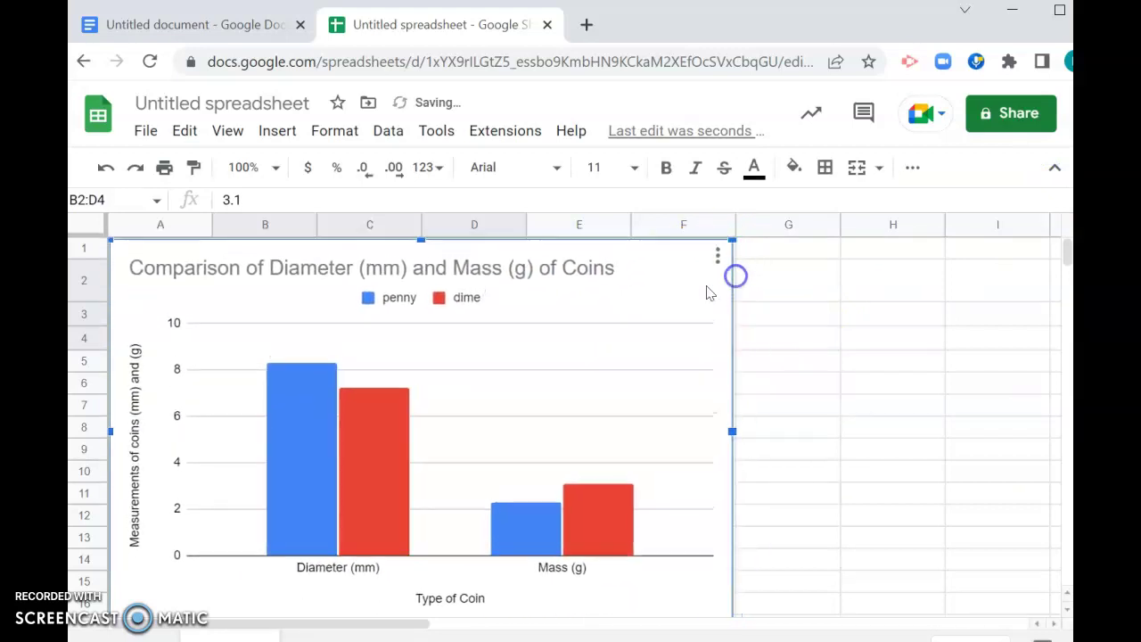
- Copy the finished coin chart from the spreadsheet
{"action": "right_click", "coordinate": [688, 290]}
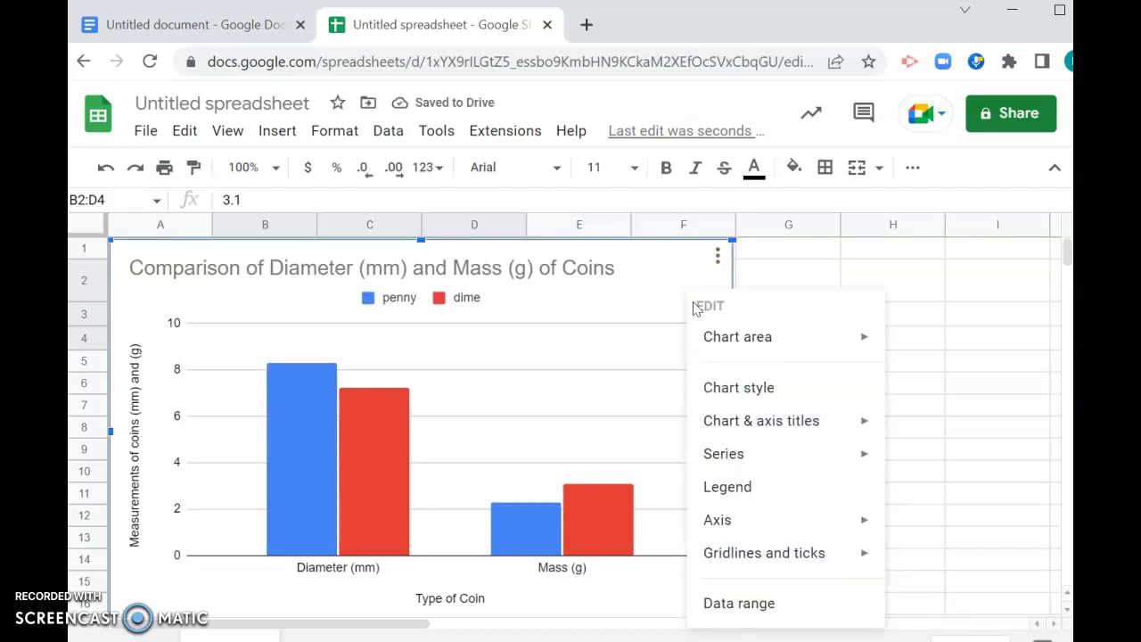
{"action": "left_click", "coordinate": [642, 303]}
{"action": "left_click", "coordinate": [718, 256]}
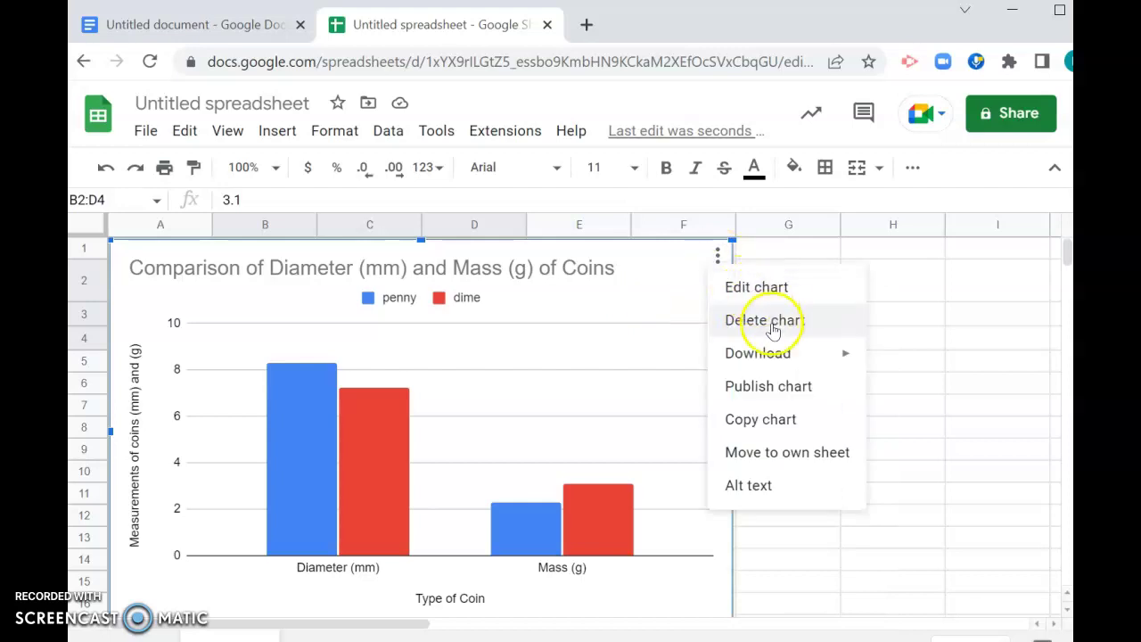
{"action": "left_click", "coordinate": [765, 430]}
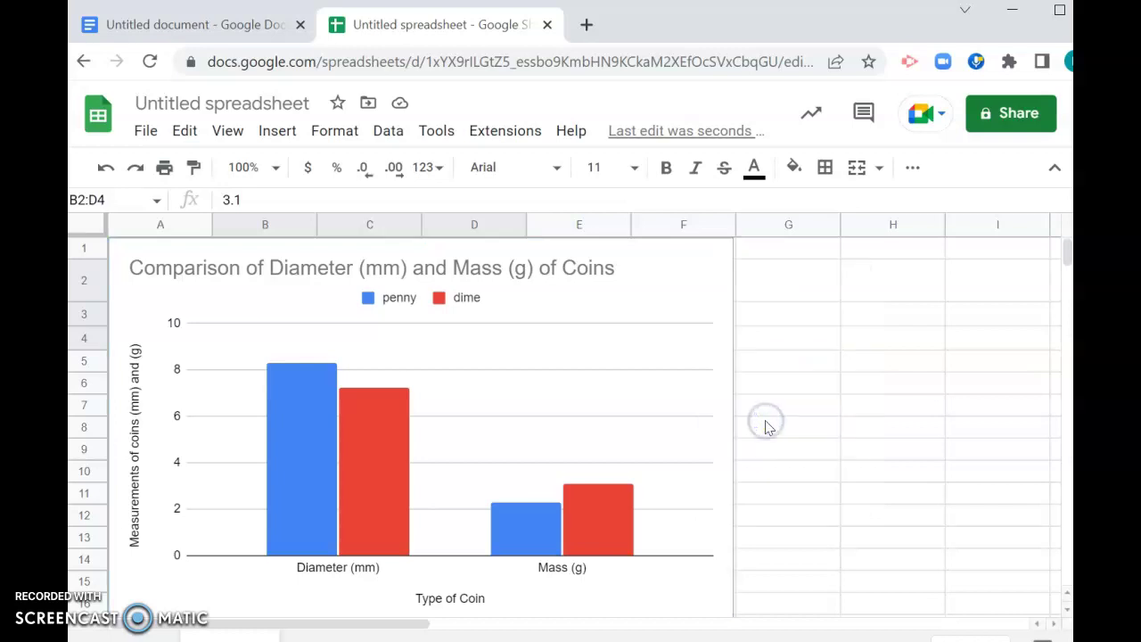
- Switch to the Google Docs document and paste the copied chart below the coin table, unlinked from the spreadsheet
{"action": "left_click", "coordinate": [219, 28]}
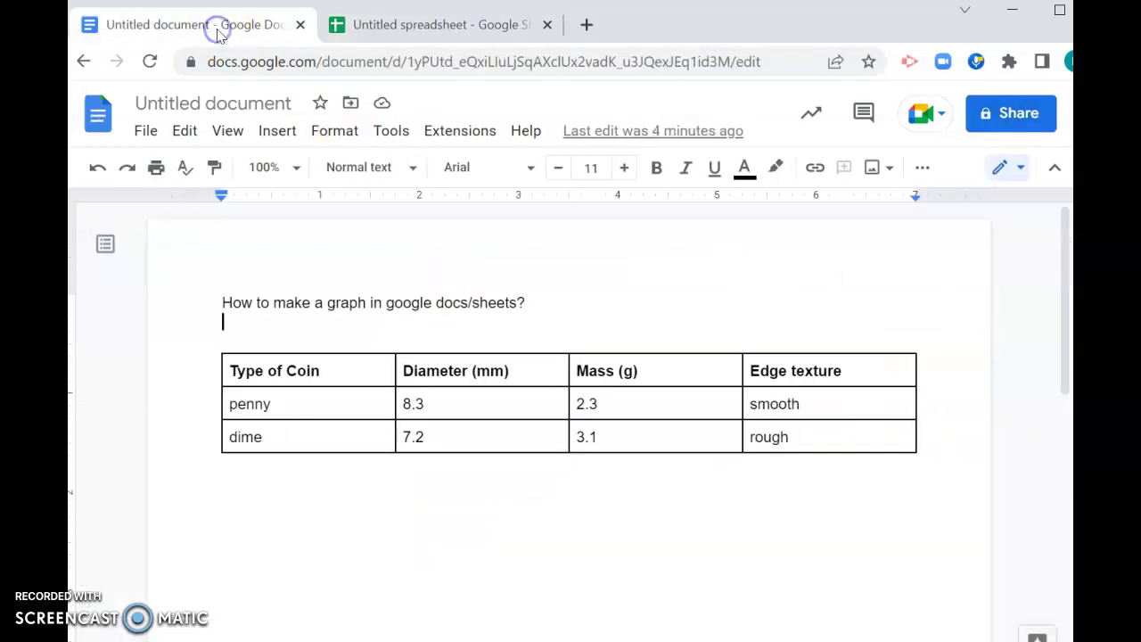
{"action": "left_click", "coordinate": [291, 492]}
{"action": "key", "text": "Return"}
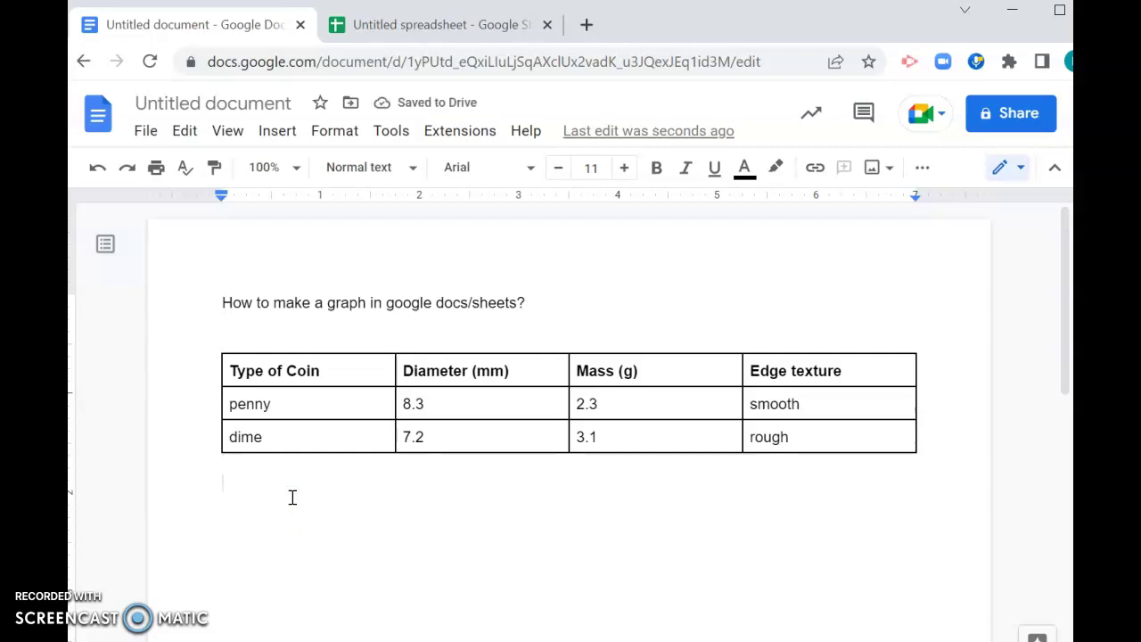
{"action": "right_click", "coordinate": [293, 497]}
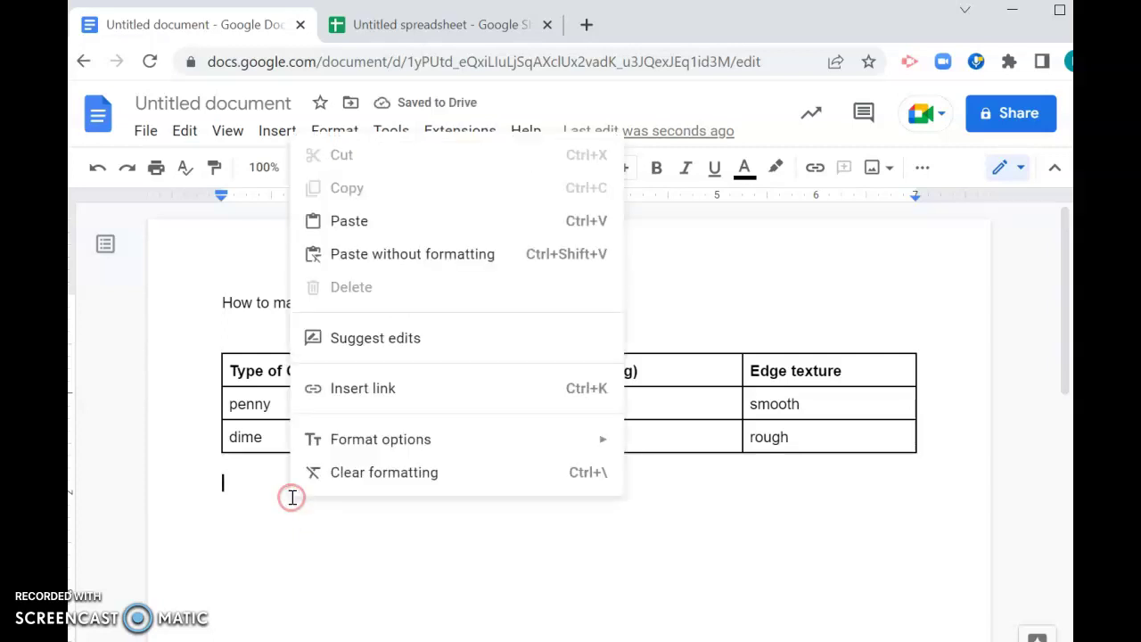
{"action": "left_click", "coordinate": [361, 222]}
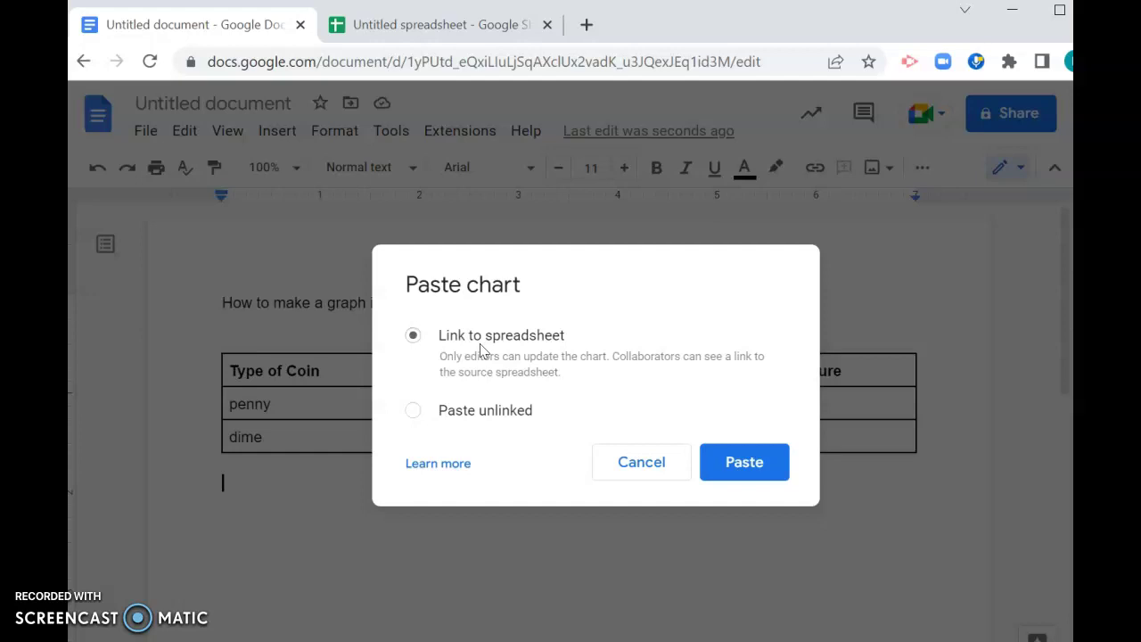
{"action": "left_click", "coordinate": [505, 417]}
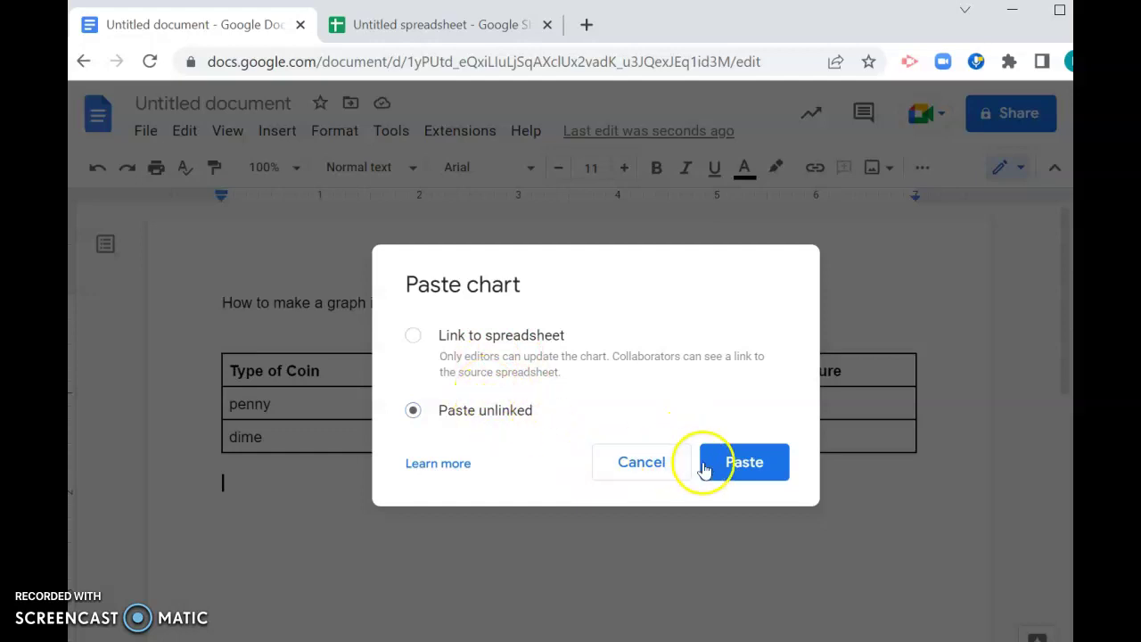
{"action": "left_click", "coordinate": [746, 461]}
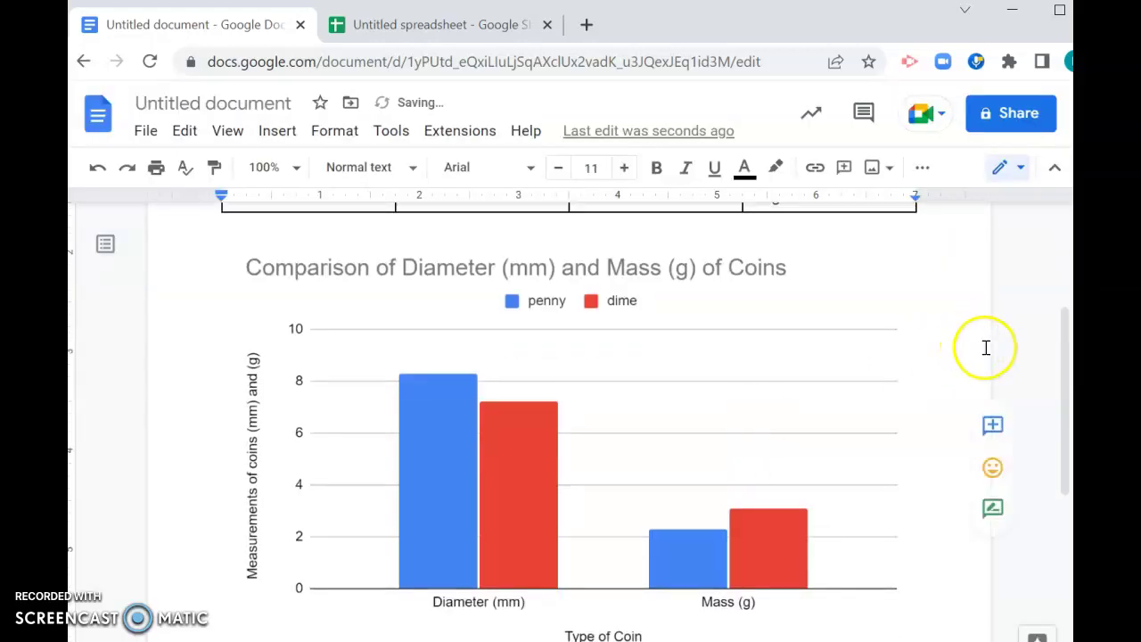
{"action": "left_click", "coordinate": [858, 337]}
{"action": "left_click", "coordinate": [941, 305]}
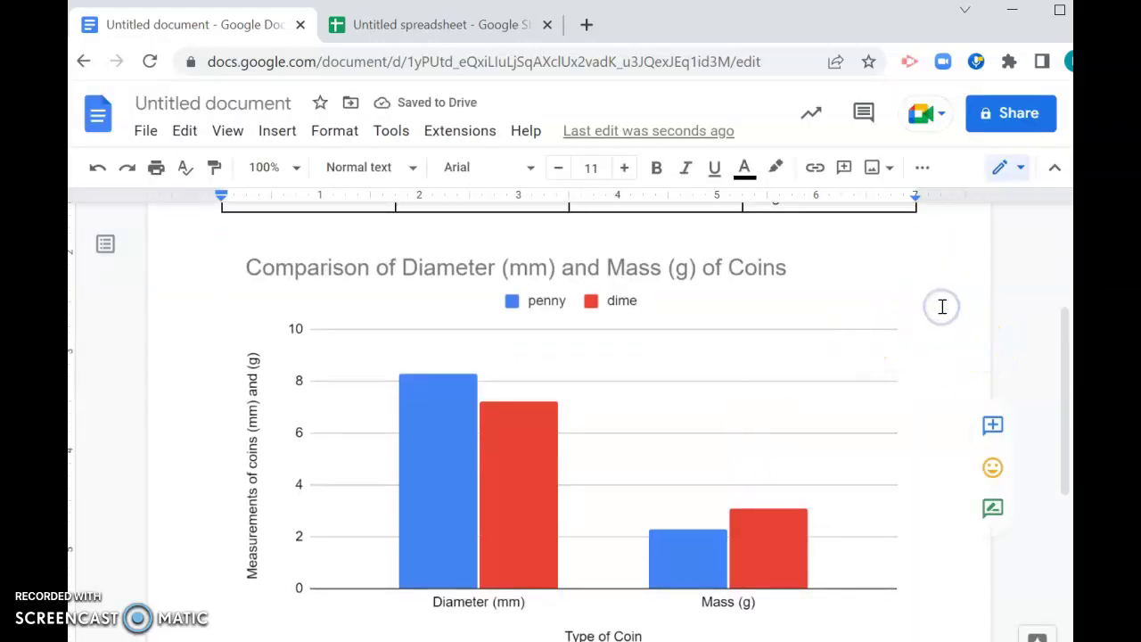
- Compare the chart pasted in the document with the spreadsheet original and the coin table above it
{"action": "left_click", "coordinate": [419, 24]}
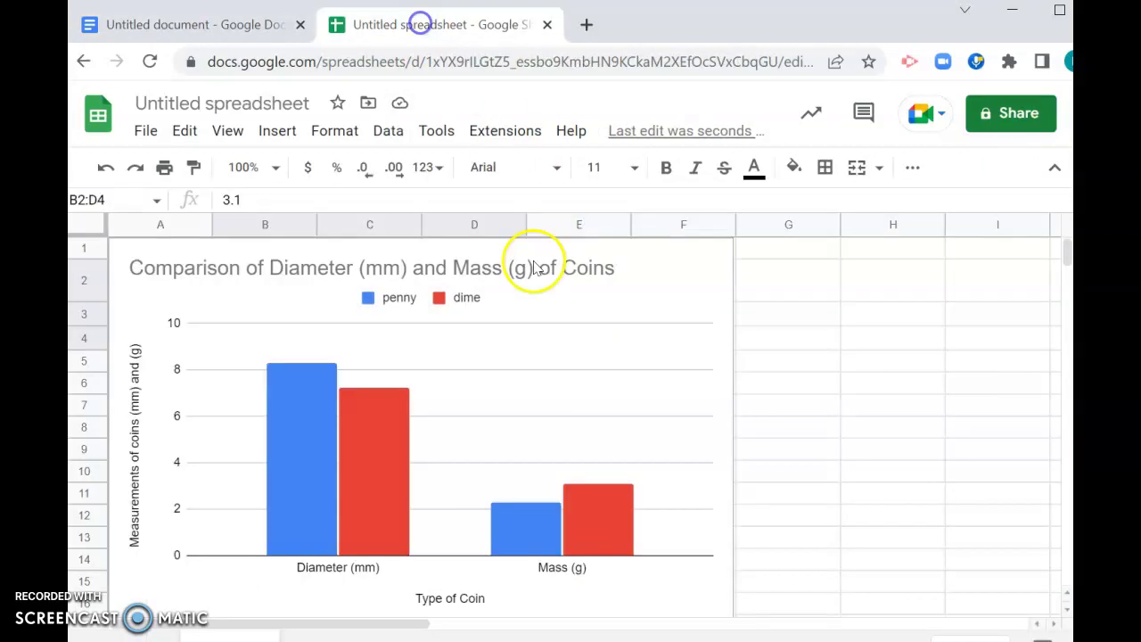
{"action": "left_click", "coordinate": [219, 23]}
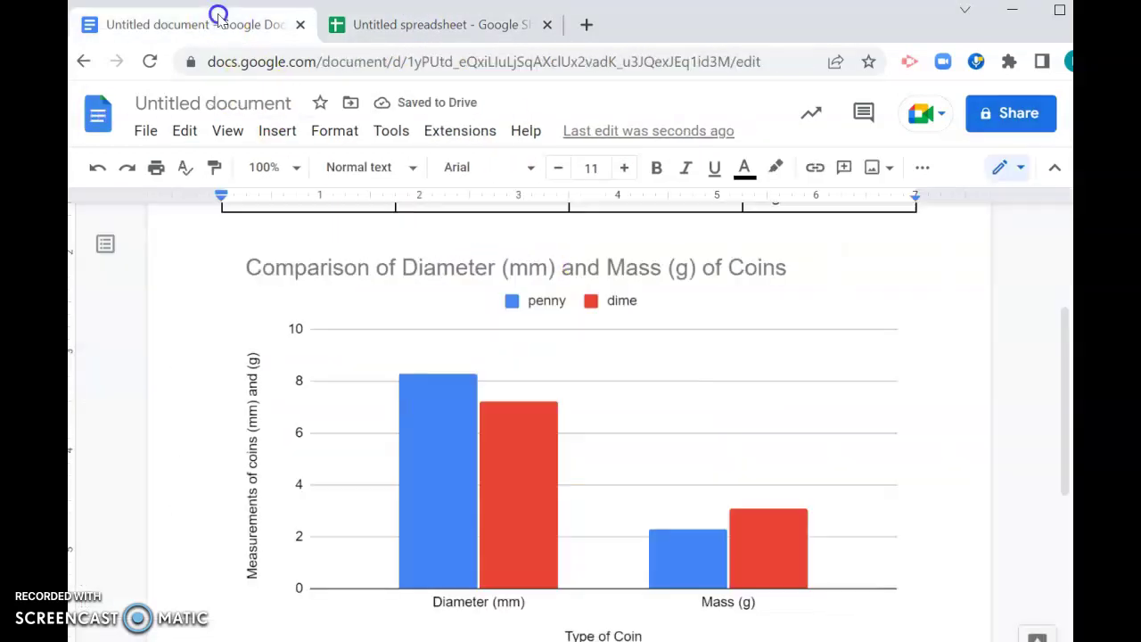
{"action": "left_click", "coordinate": [498, 361]}
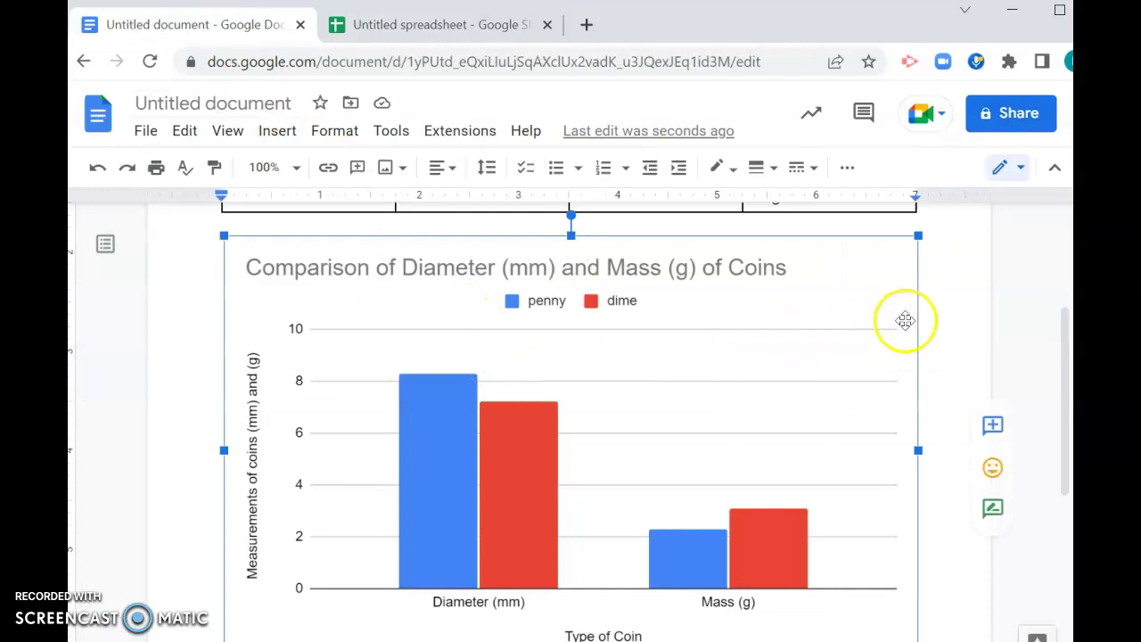
{"action": "left_click", "coordinate": [947, 319]}
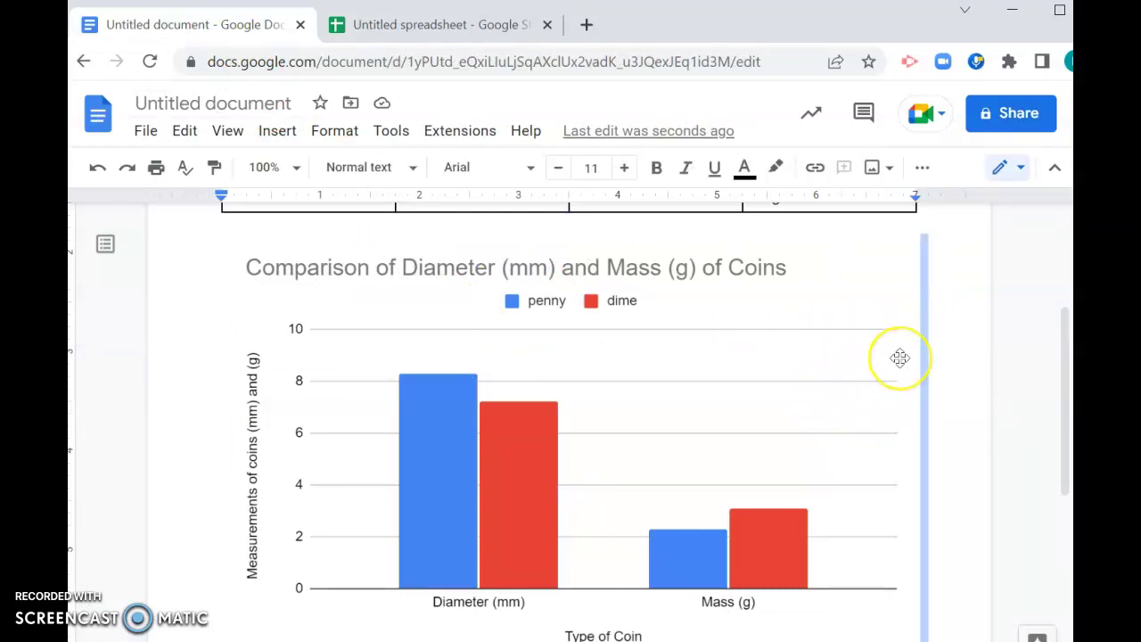
{"action": "scroll", "coordinate": [900, 357], "scroll_direction": "up", "scroll_amount": 2}
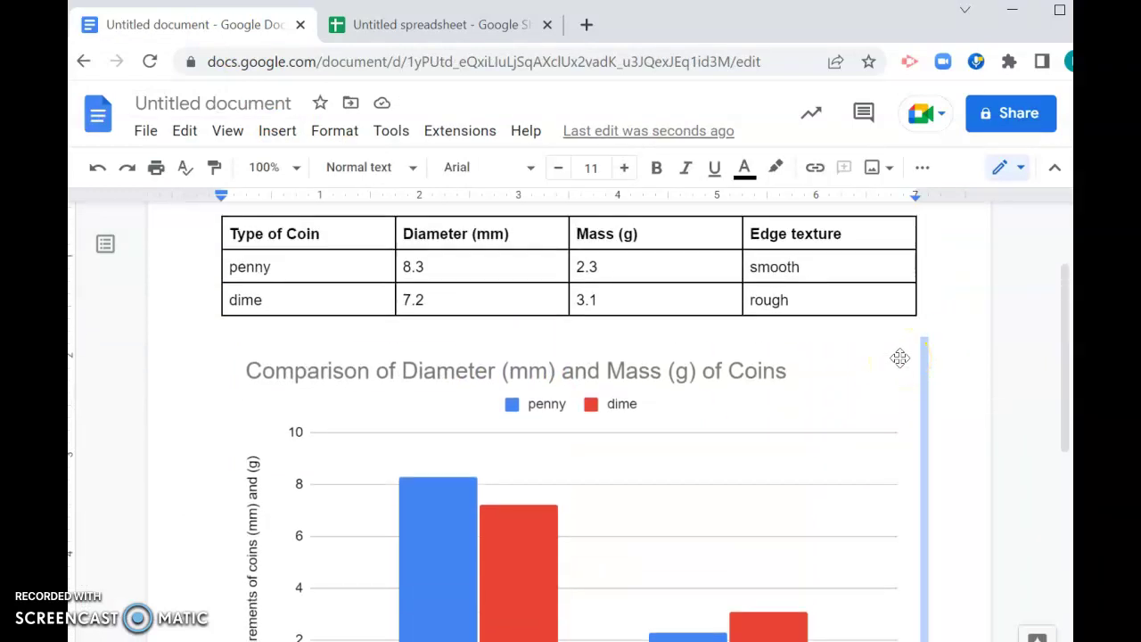